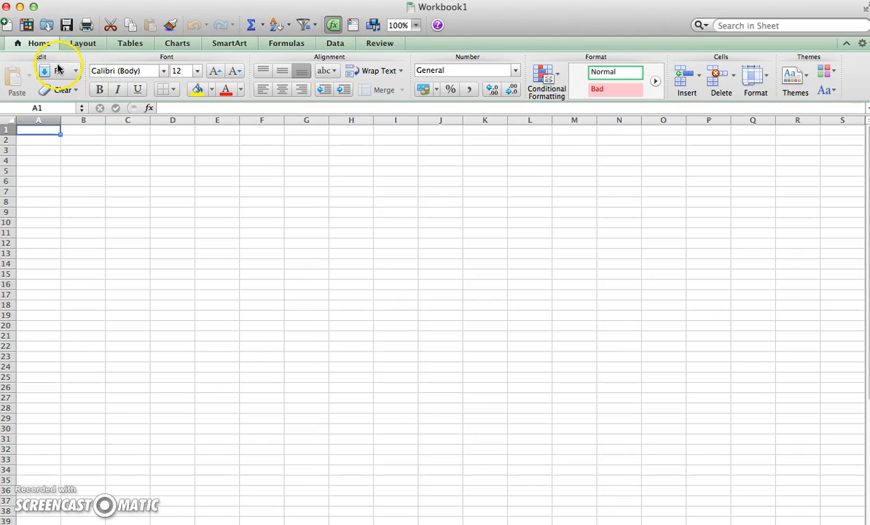
Set cell A1's font size to 20 and open the fill color choices without picking one.
click(197, 71)
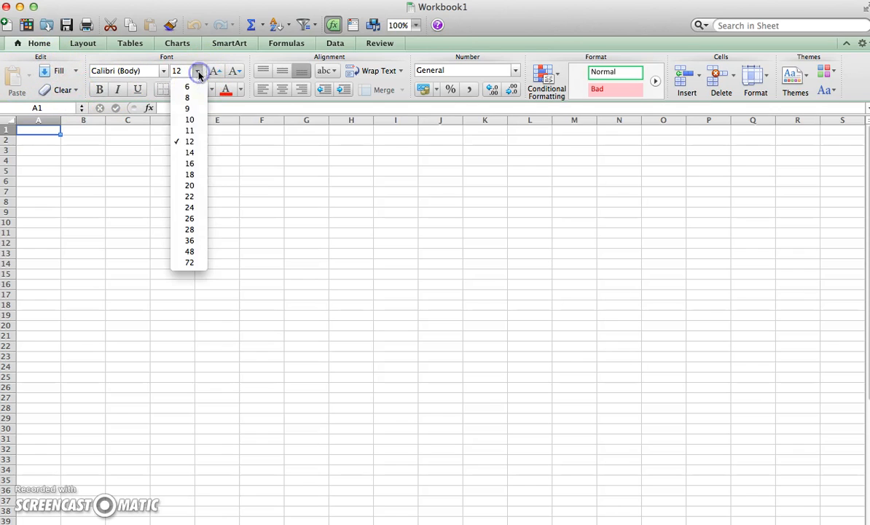
click(191, 186)
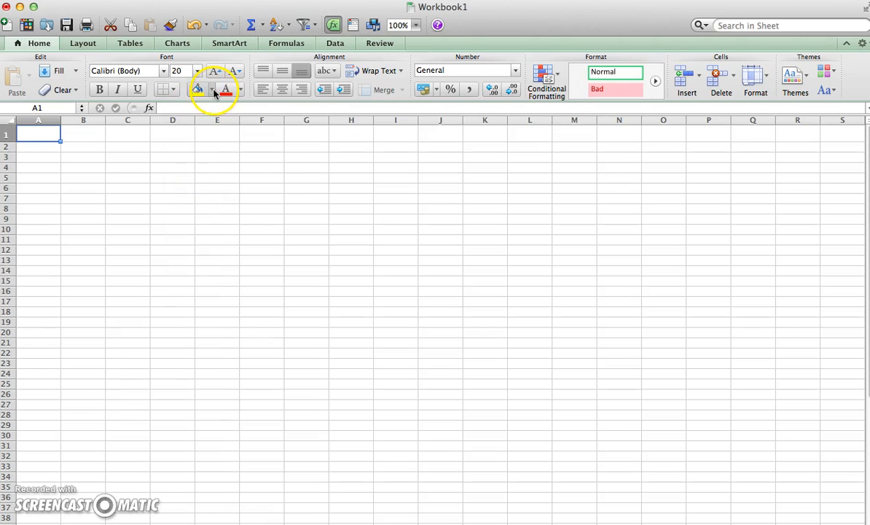
click(212, 89)
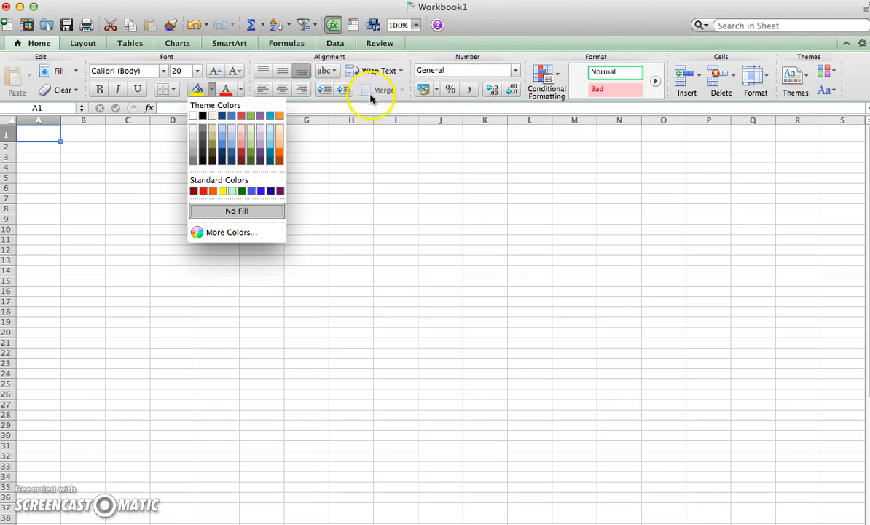
click(29, 137)
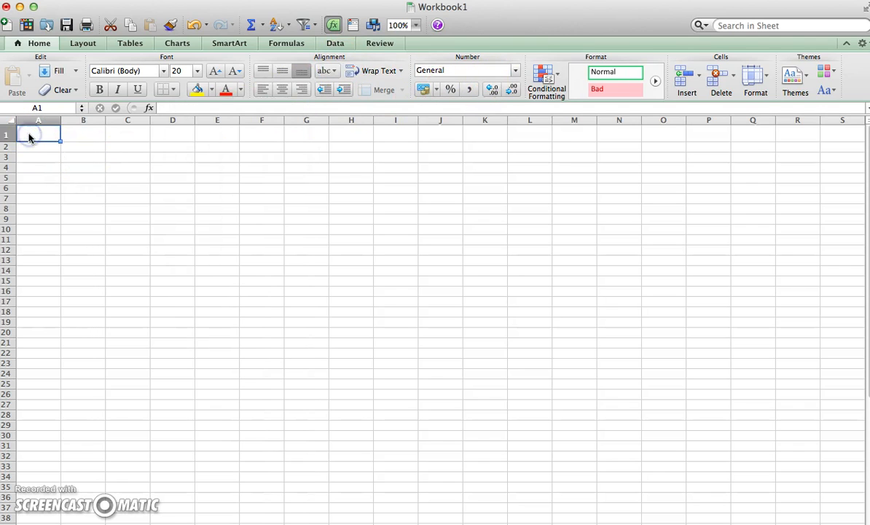
Enter 90 in cell A1 as a percentage, increase it to three decimal places and reduce it back to none.
text(90)
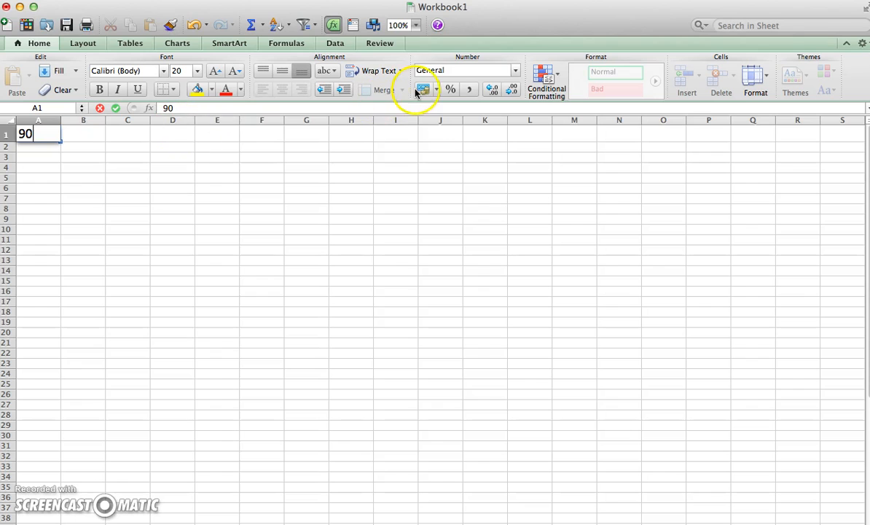
click(451, 90)
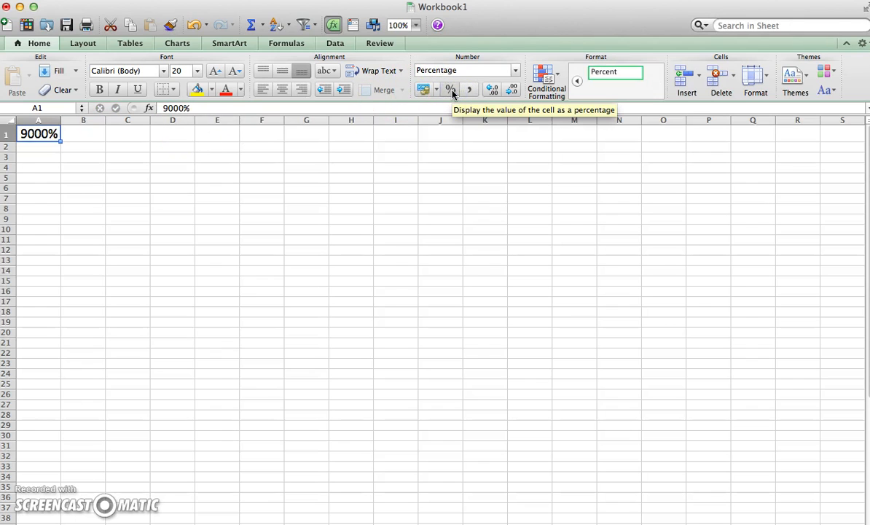
click(494, 91)
click(494, 91)
click(494, 91)
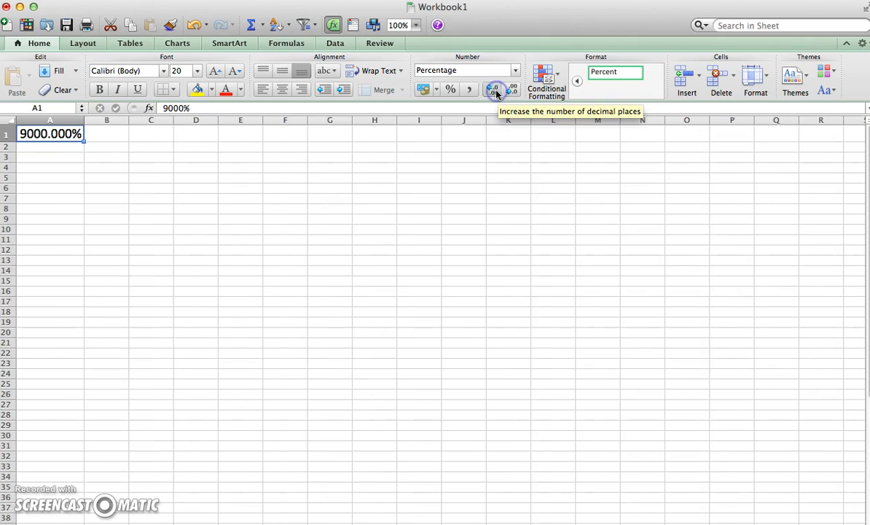
click(510, 92)
click(510, 91)
click(511, 91)
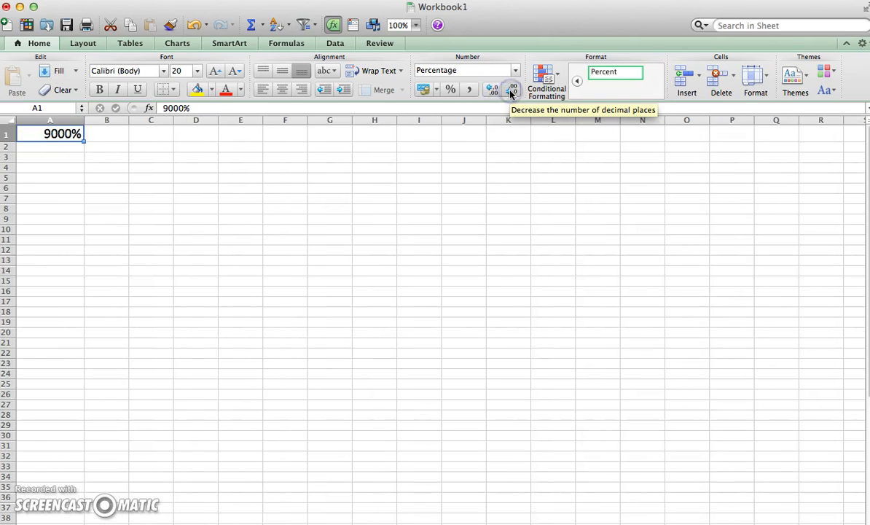
Apply the Accounting currency format to cell A1 and replace it with the Number format.
click(422, 90)
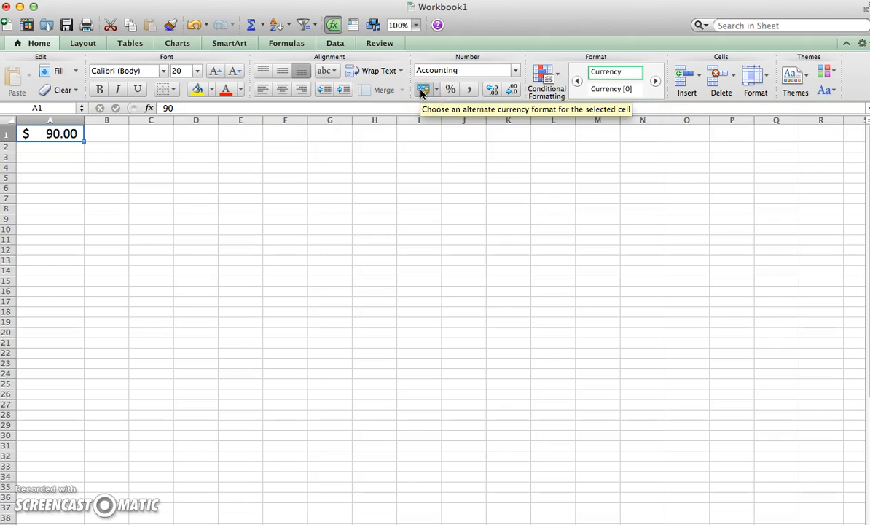
click(513, 71)
click(444, 97)
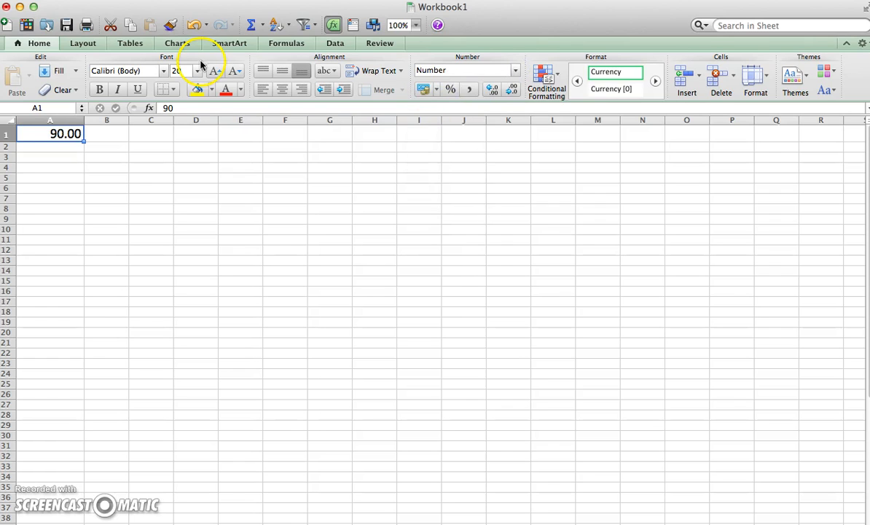
Clear the value from cell A1 and widen columns A and B.
key(BackSpace)
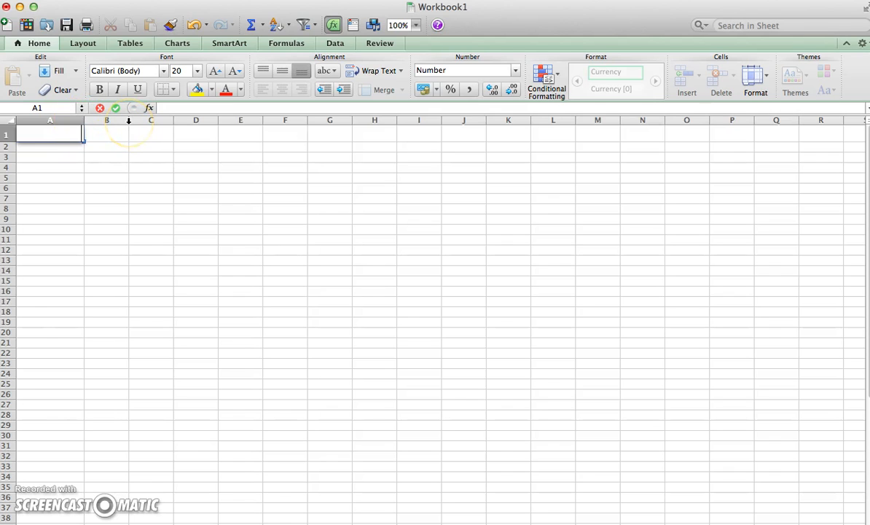
drag(127, 120, 171, 122)
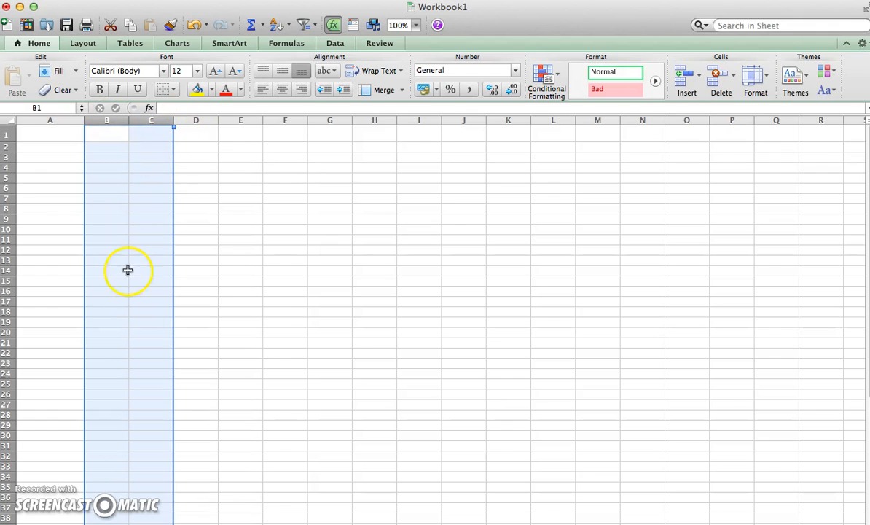
click(95, 129)
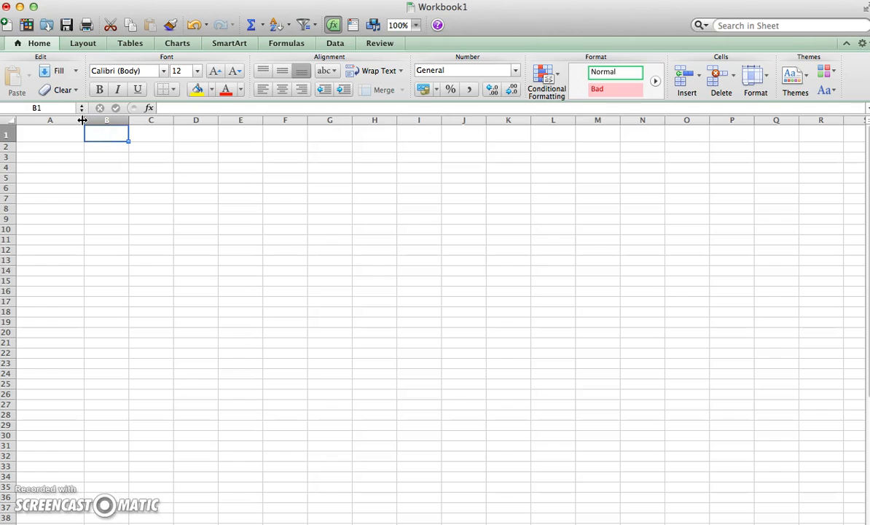
drag(82, 120, 217, 124)
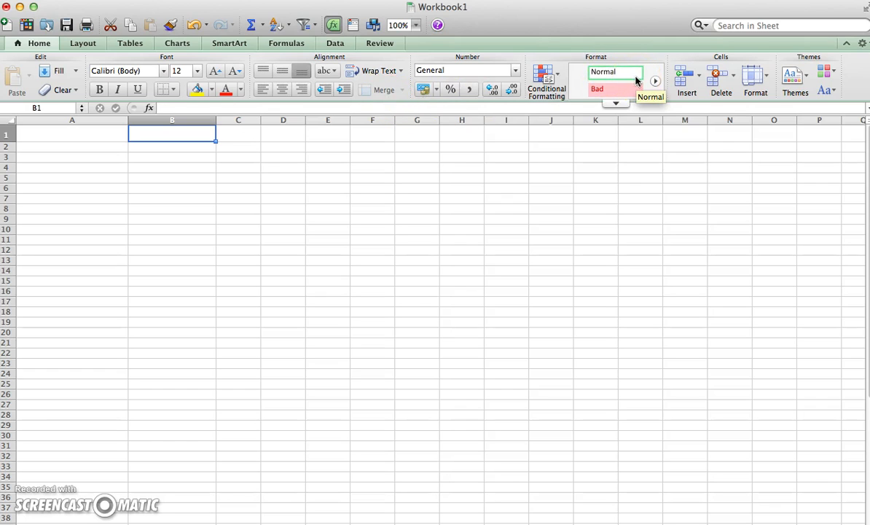
Open the Delete Cells options for cell B1, and delete row 1 from the sheet.
click(735, 77)
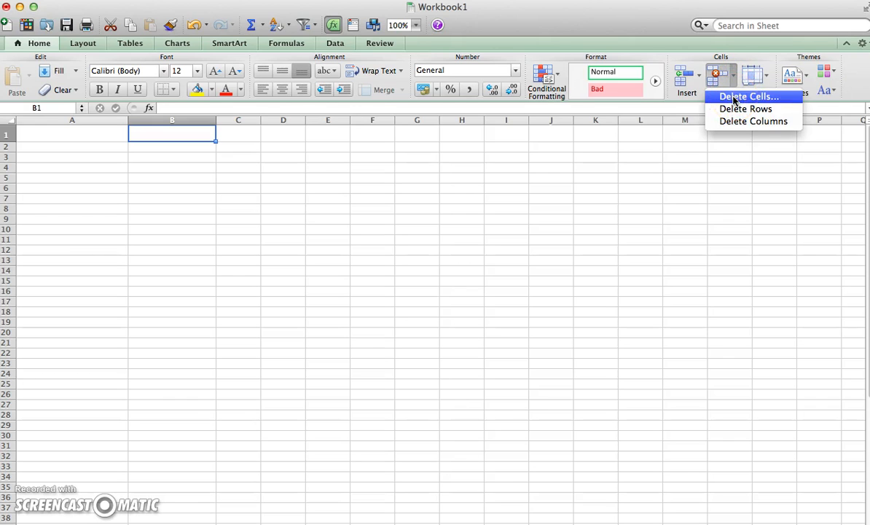
click(734, 97)
click(464, 335)
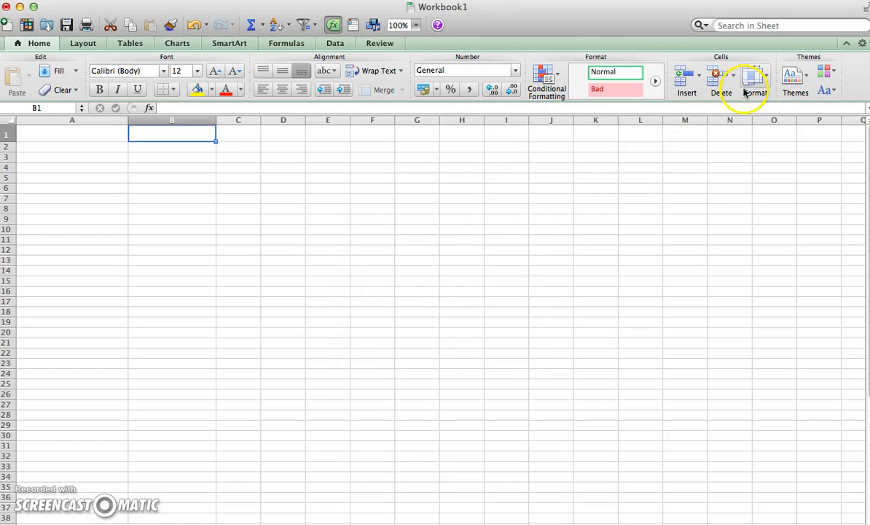
click(733, 76)
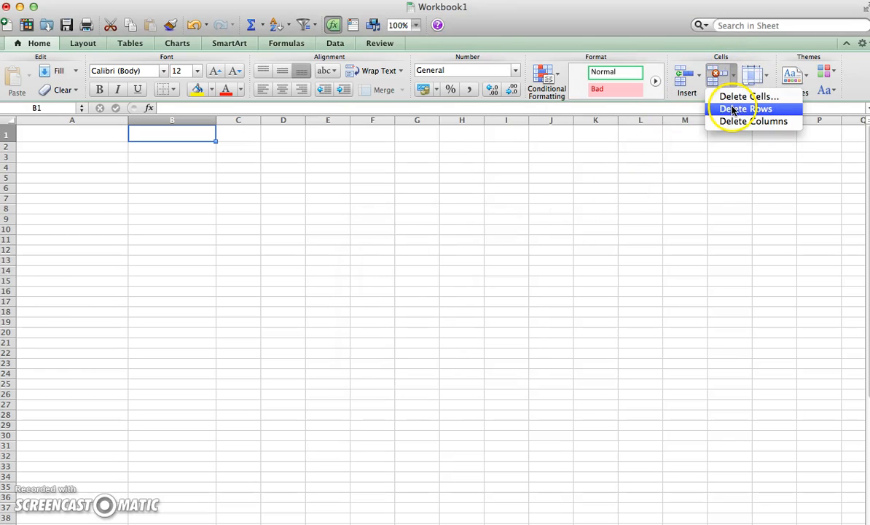
click(734, 110)
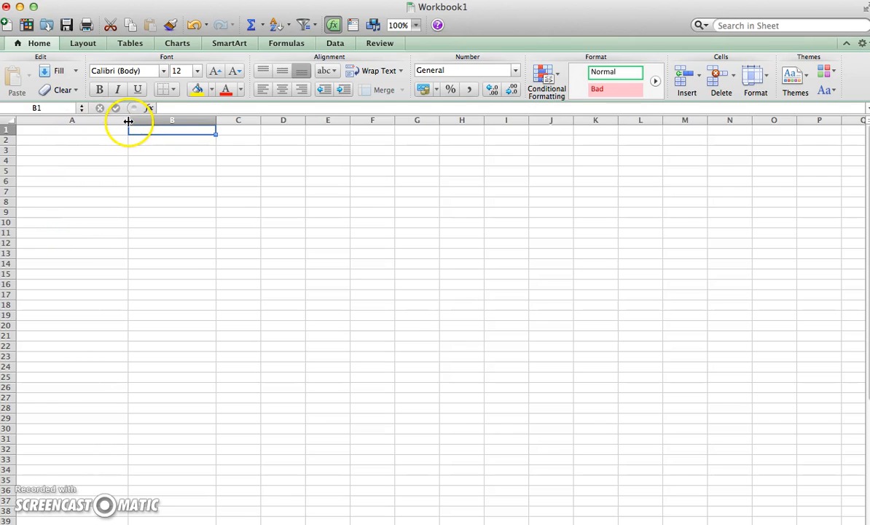
Narrow columns A and B to roughly the same width as the other columns.
drag(128, 121, 63, 121)
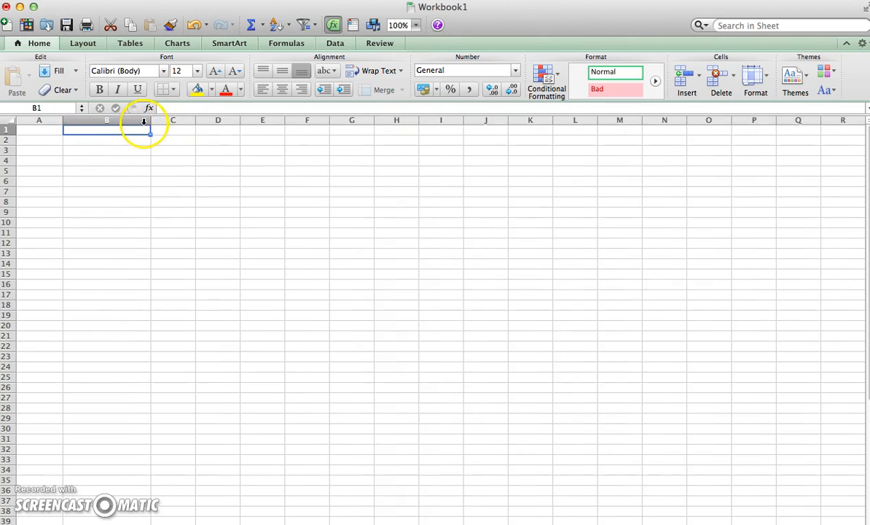
drag(150, 121, 105, 124)
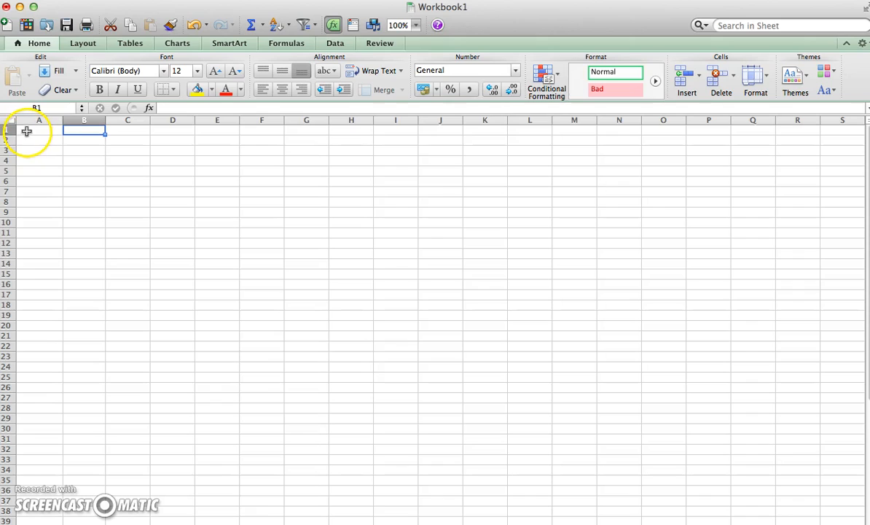
Leave cell A1 blank and enter the headings red, green, blue and yellow in cells B1 to E1.
click(26, 131)
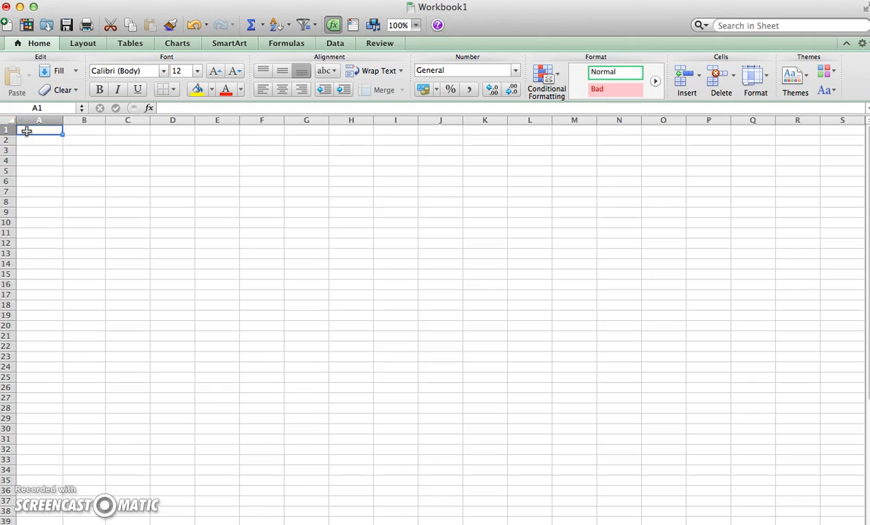
key(Tab)
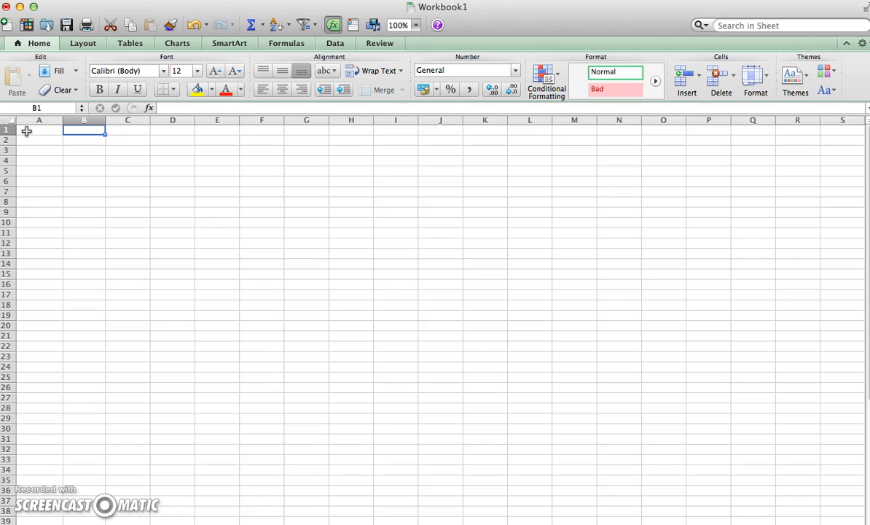
text(red)
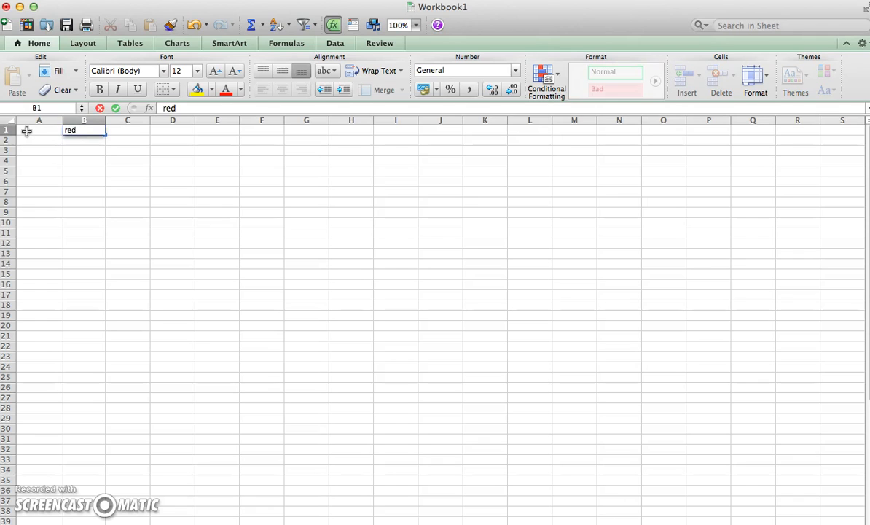
key(Tab)
text(green)
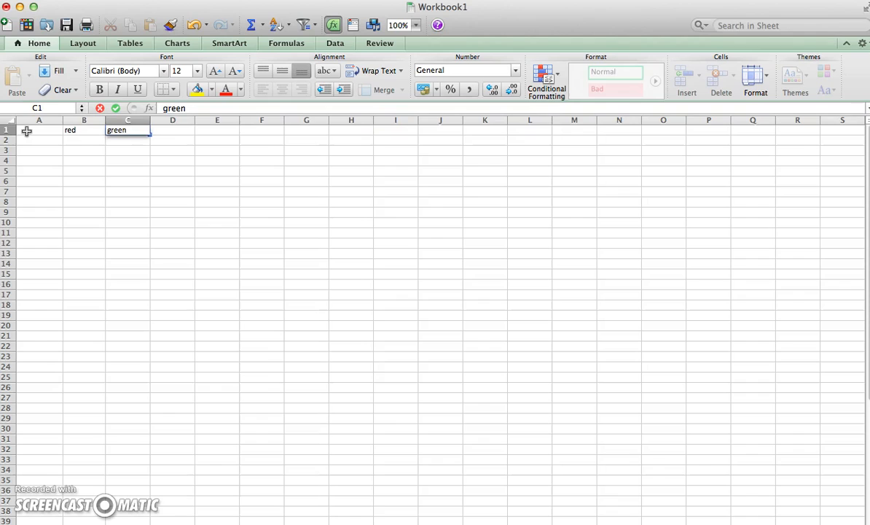
key(Tab)
text(bl)
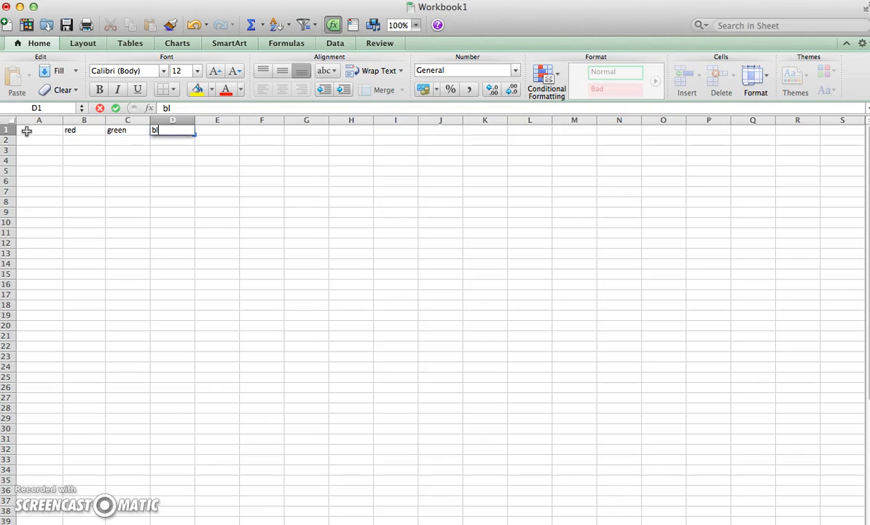
text(ue)
key(Tab)
text(y)
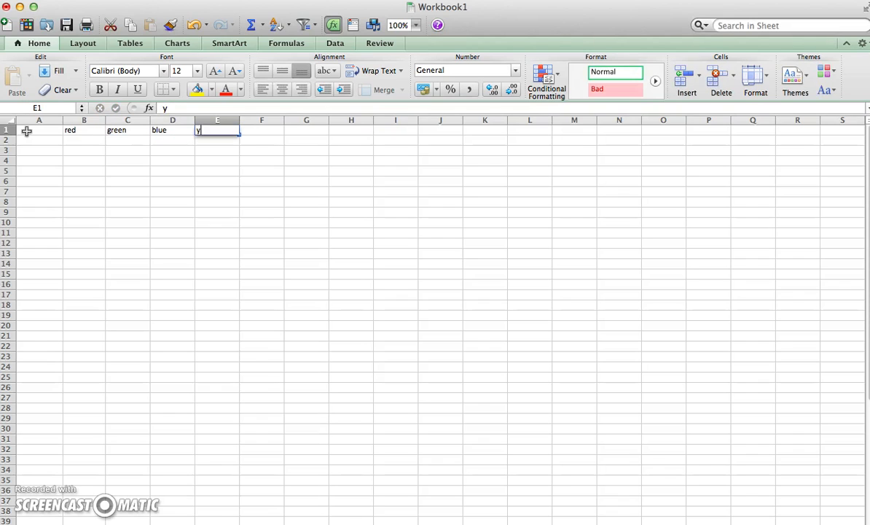
text(ellow)
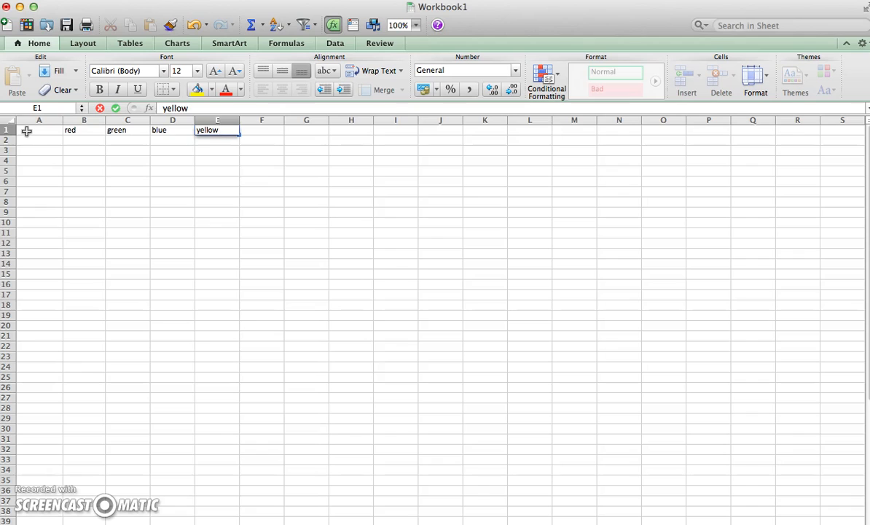
Continue the row 1 headings with orange in cell F1 and brown in cell G1.
key(Tab)
text(oragne)
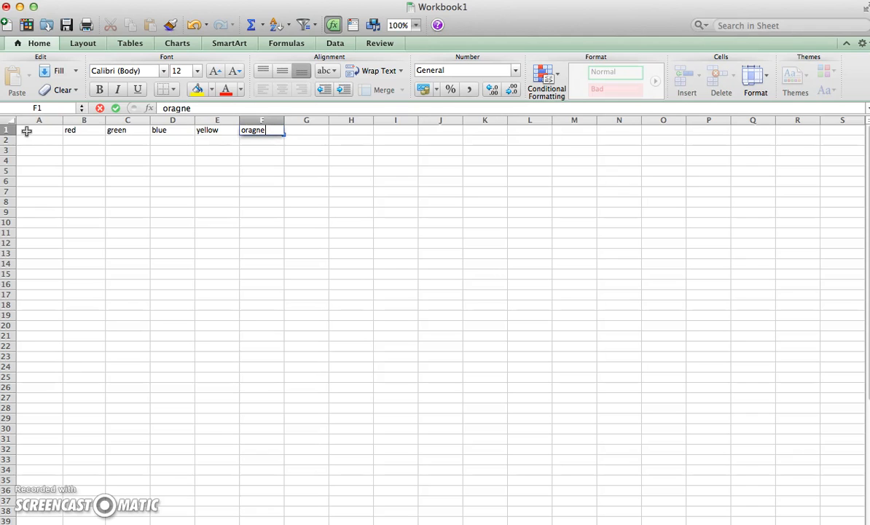
key(BackSpace)
key(BackSpace)
key(BackSpace)
key(BackSpace)
text(ang)
key(Tab)
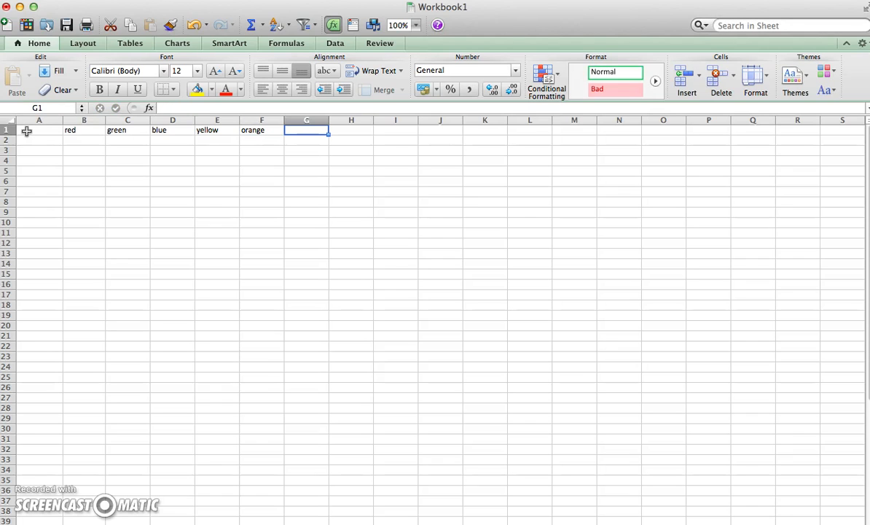
text(brown)
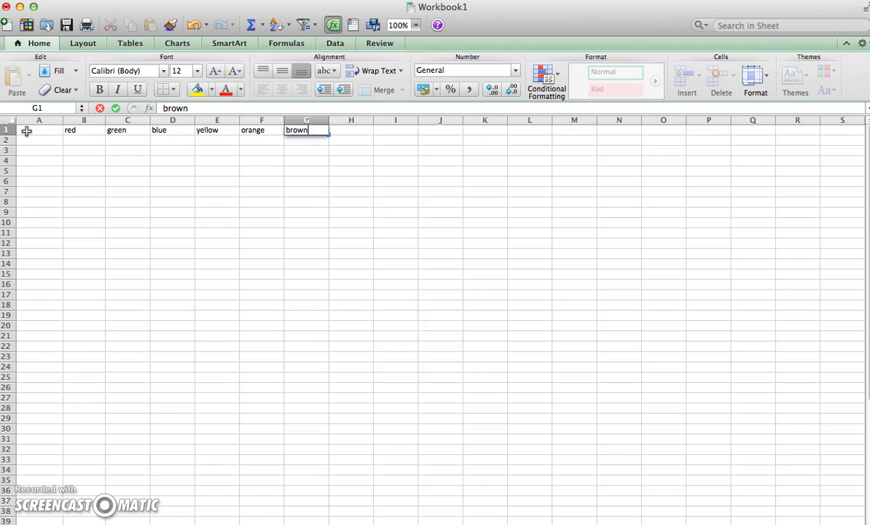
Enter two people's first names as row labels, one each in cells A2 and A3.
click(25, 141)
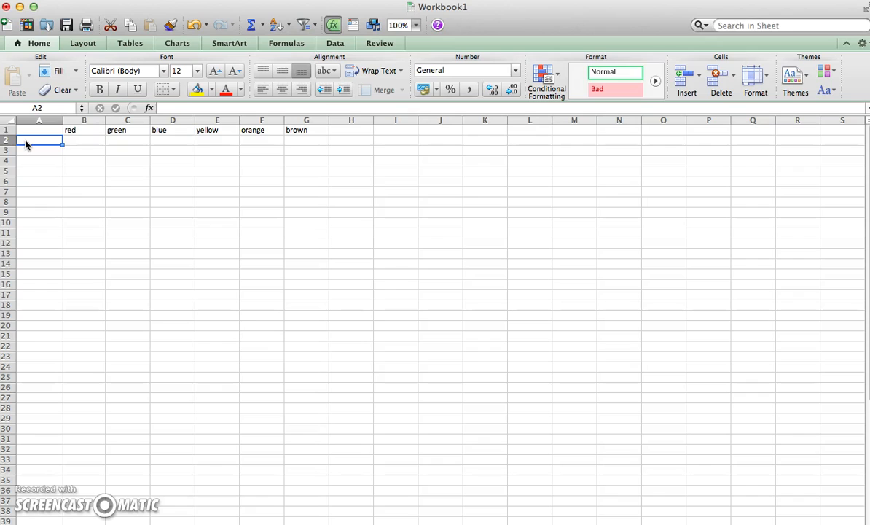
text(Katie)
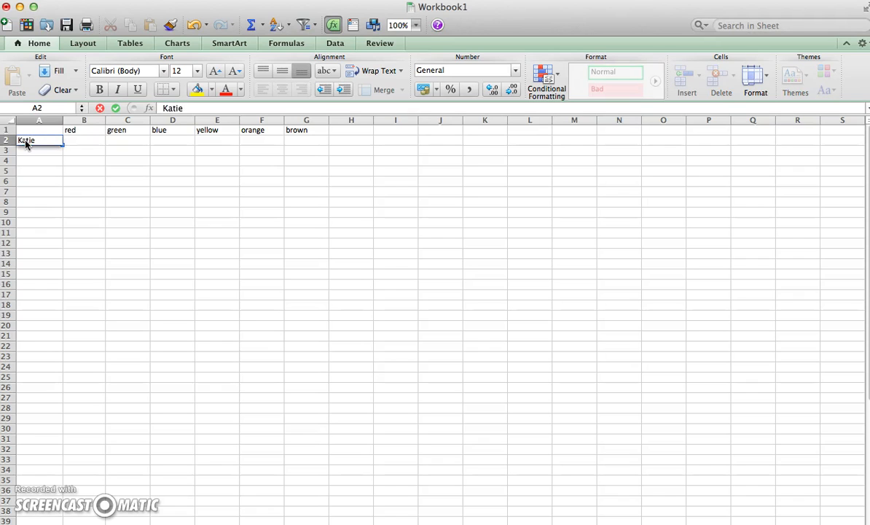
key(Return)
text(Sally)
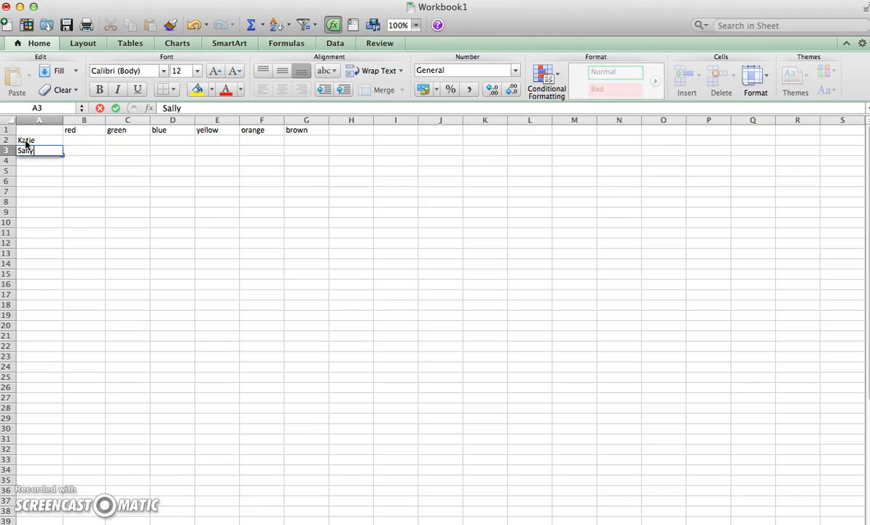
text( Johnny)
key(BackSpace)
key(BackSpace)
key(BackSpace)
key(BackSpace)
key(BackSpace)
key(Return)
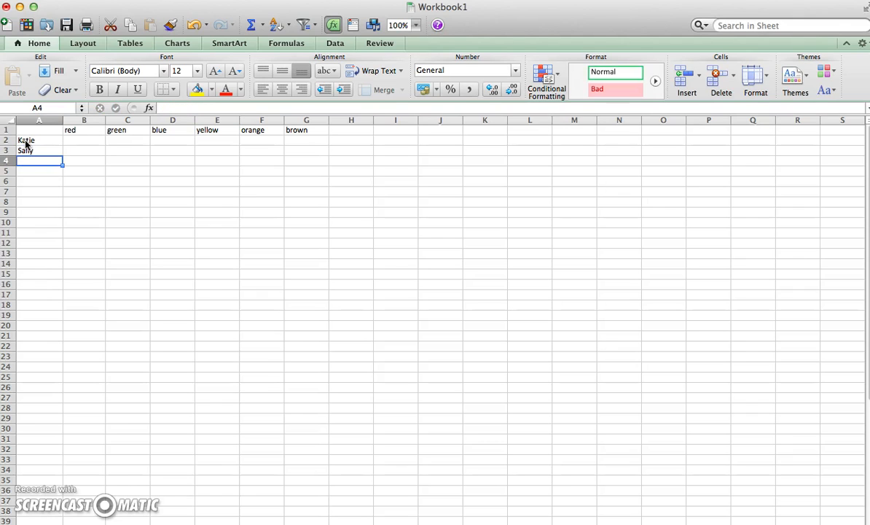
Continue the row labels with two more first names in cells A4 and A5.
text(Johnny)
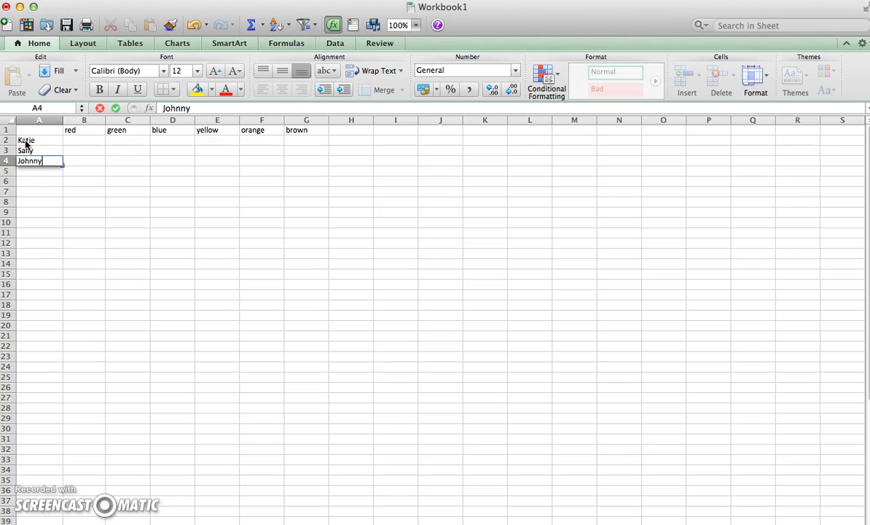
key(Return)
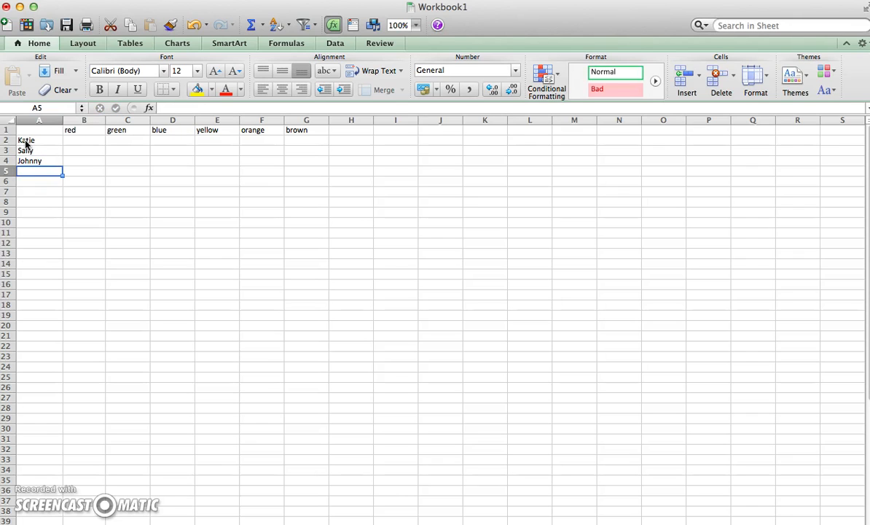
text(Brian)
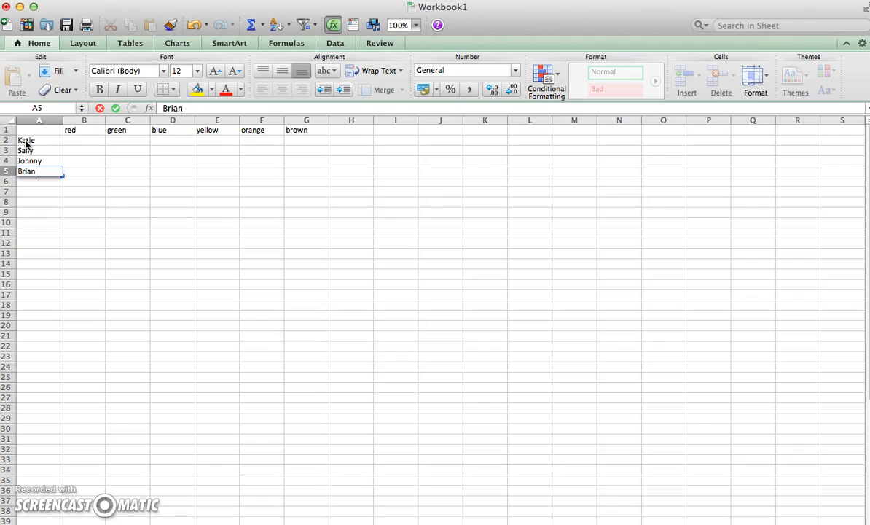
Fill cells B2 to G2 with the values 7, 8, 3, 9, 1 and 9.
click(71, 141)
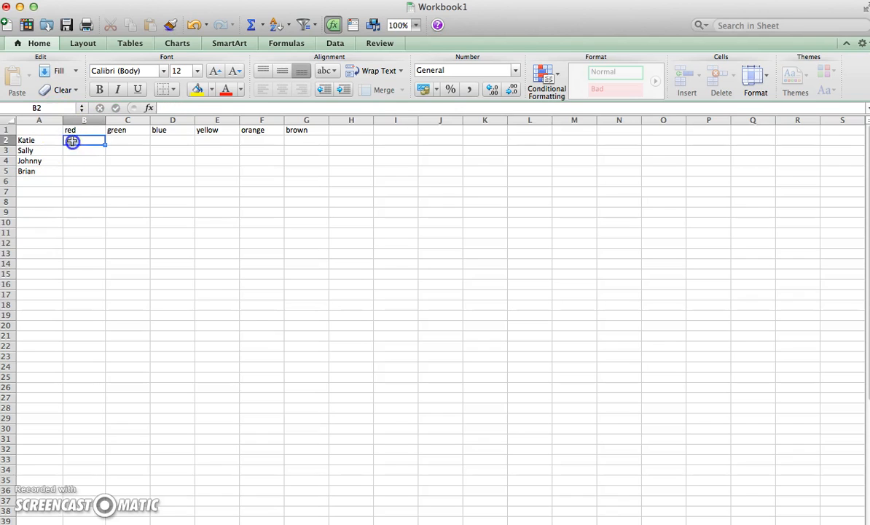
text(7)
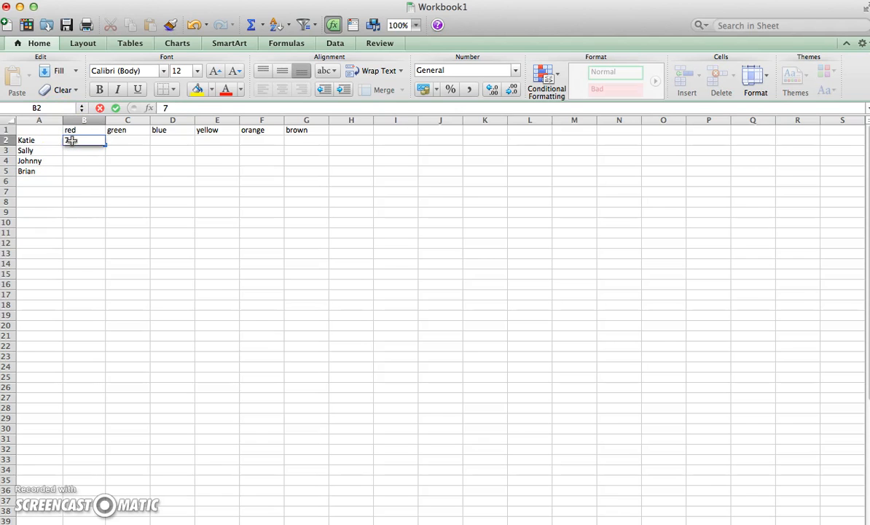
key(Tab)
text(8)
key(Tab)
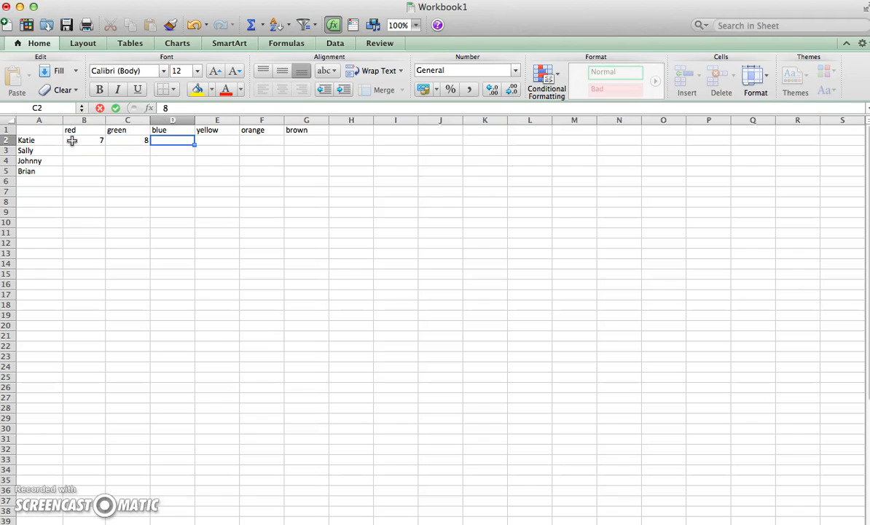
text(3)
key(Tab)
text(9)
key(Tab)
text(1)
key(Tab)
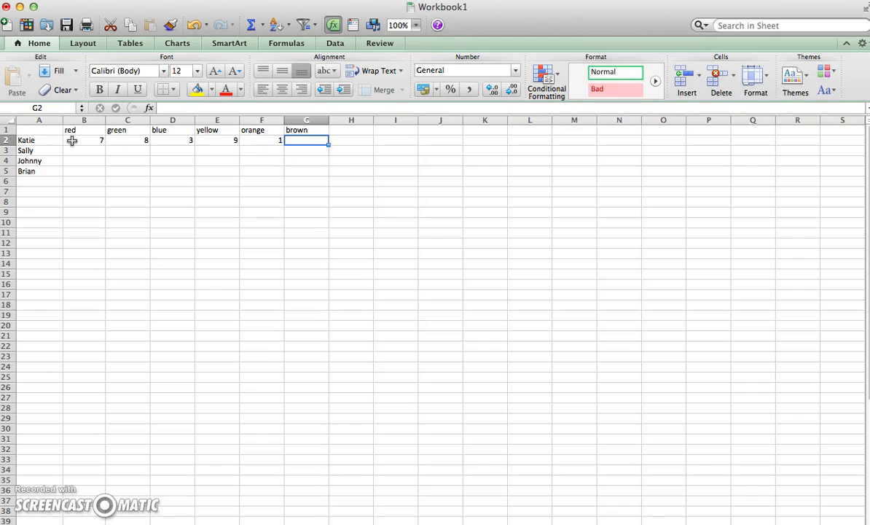
text(9)
key(Tab)
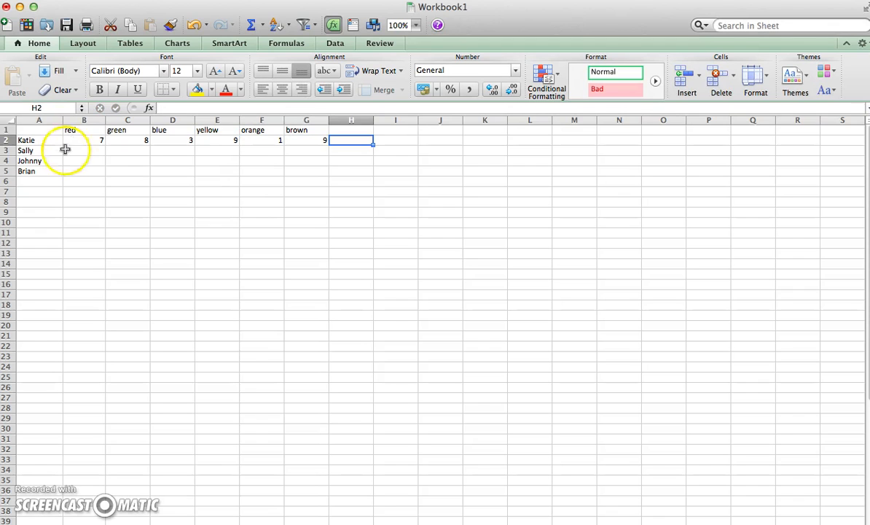
Fill cells B3 to G3 with the values 3, 5, 6, 12, 14 and 17.
click(86, 151)
text(3)
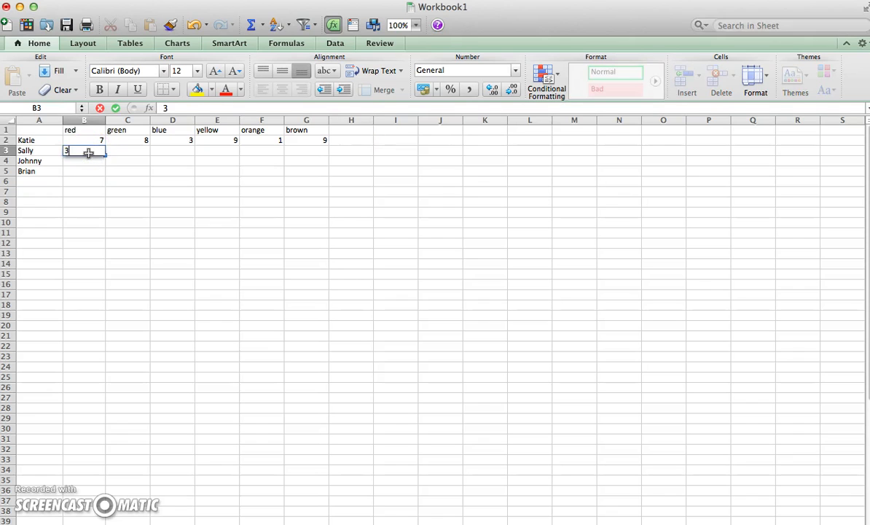
key(Tab)
text(5)
key(Tab)
text(6)
key(Tab)
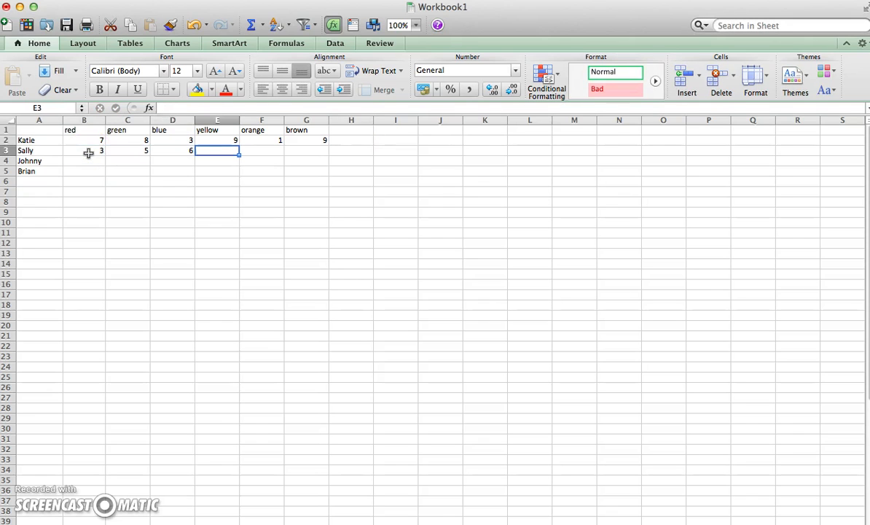
text(12)
key(Tab)
text(14)
key(Tab)
text(1)
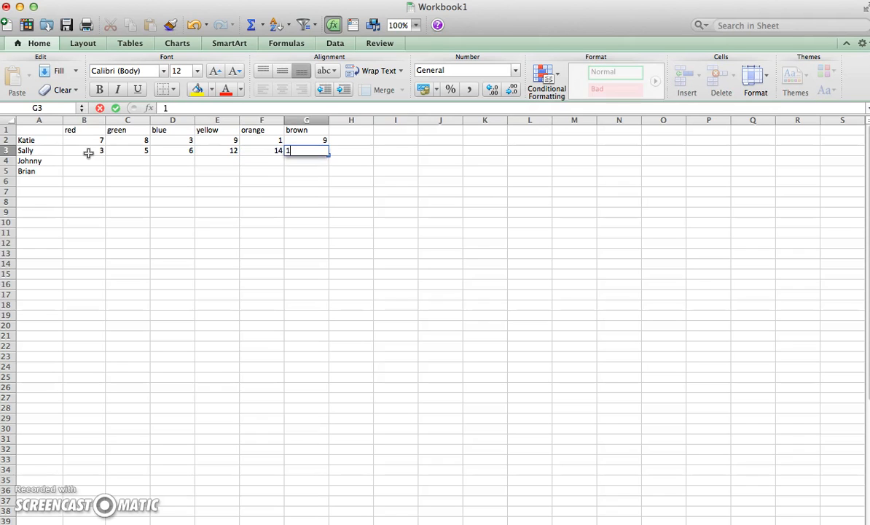
text(7)
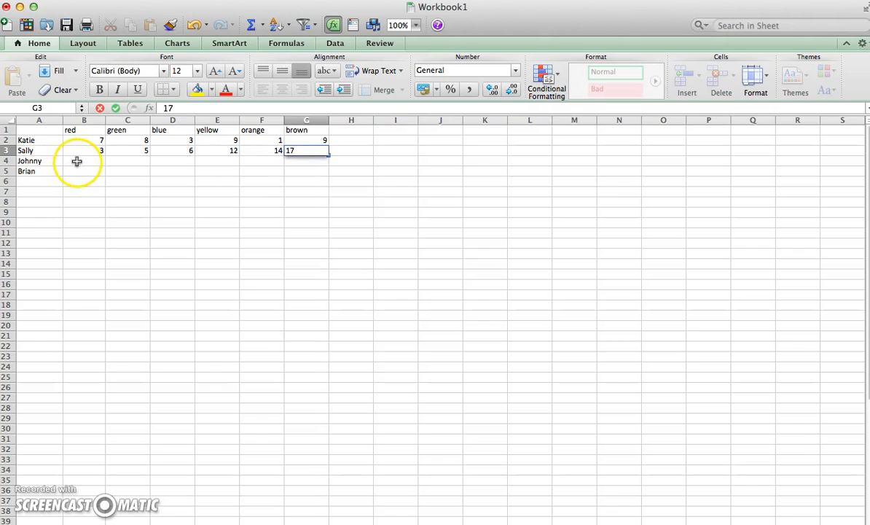
Fill cells B4 to G4 with the values 2, 5, 1, 7, 9 and 0.
click(78, 162)
text(2)
key(Tab)
text(5)
key(Tab)
text(1)
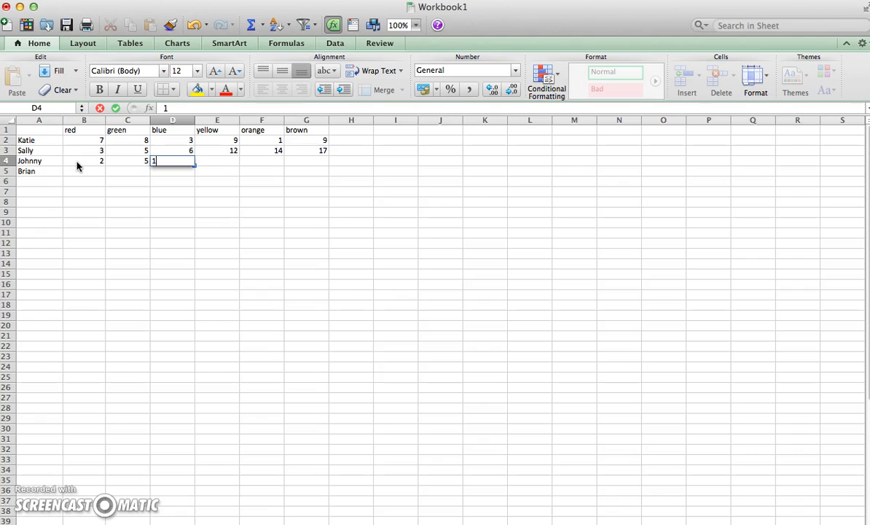
key(Tab)
text(7)
key(Tab)
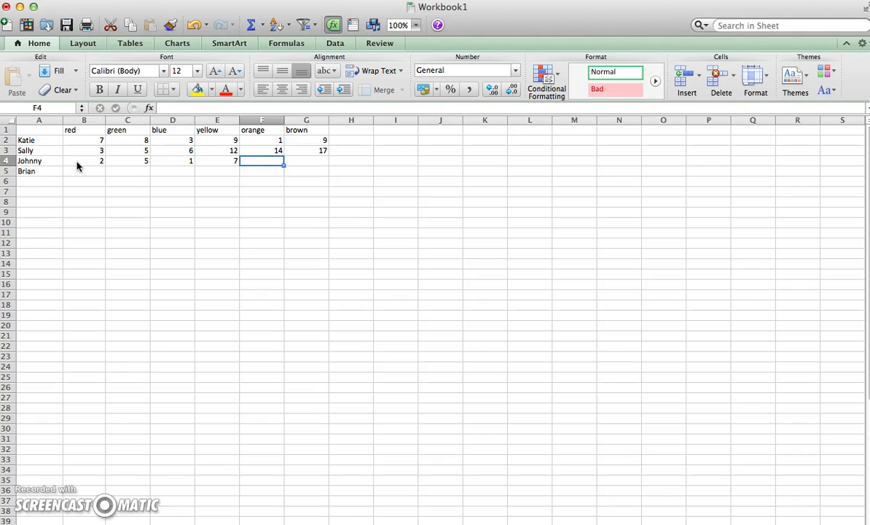
text(9)
key(Tab)
text(0)
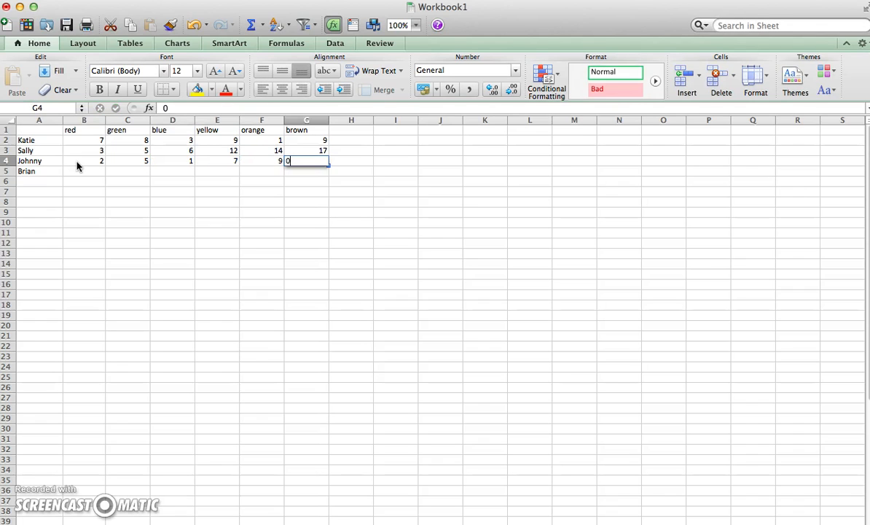
key(Tab)
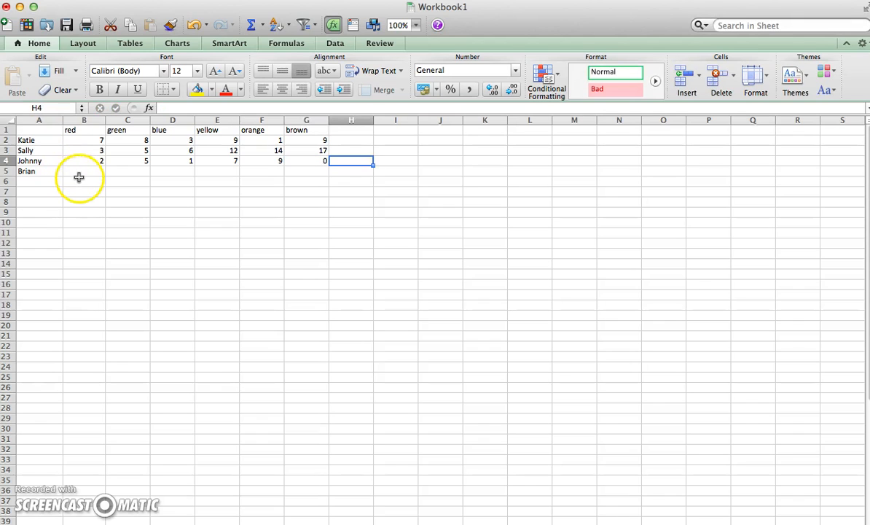
Fill cells B5 to G5 with the values 12, 14, 15, 16, 16 and 17.
click(80, 171)
text(12)
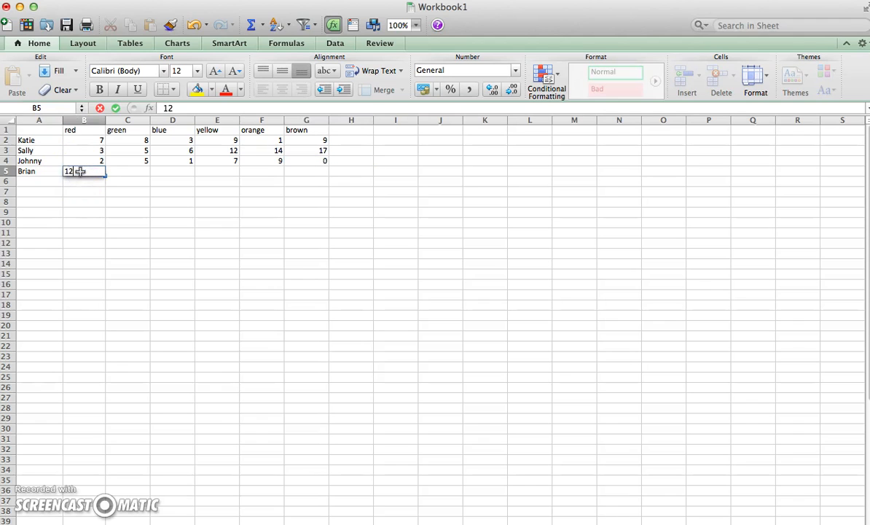
key(Tab)
text(14)
key(Tab)
text(15)
key(Tab)
text(16)
key(Tab)
text(16)
key(Tab)
text(1)
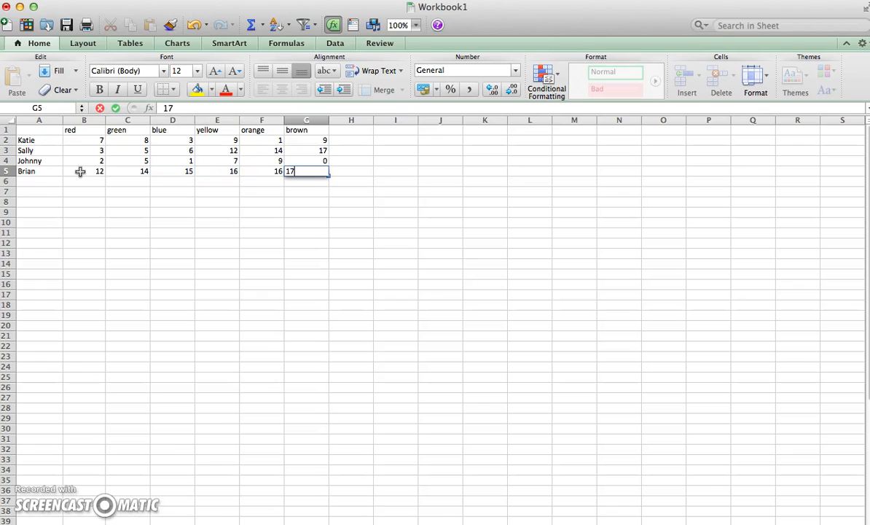
click(94, 177)
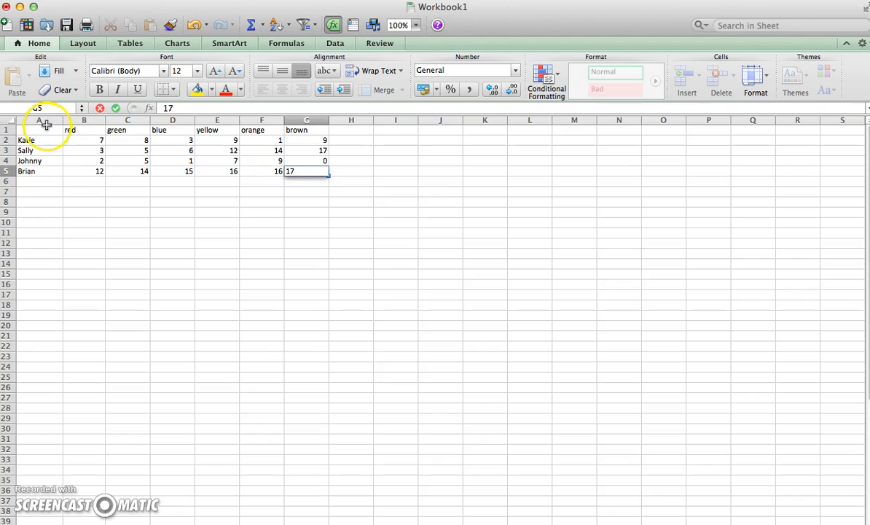
Total the row 2 values in B2 to G2 with the Sum function, placing the result in H2.
click(70, 142)
drag(72, 144, 310, 139)
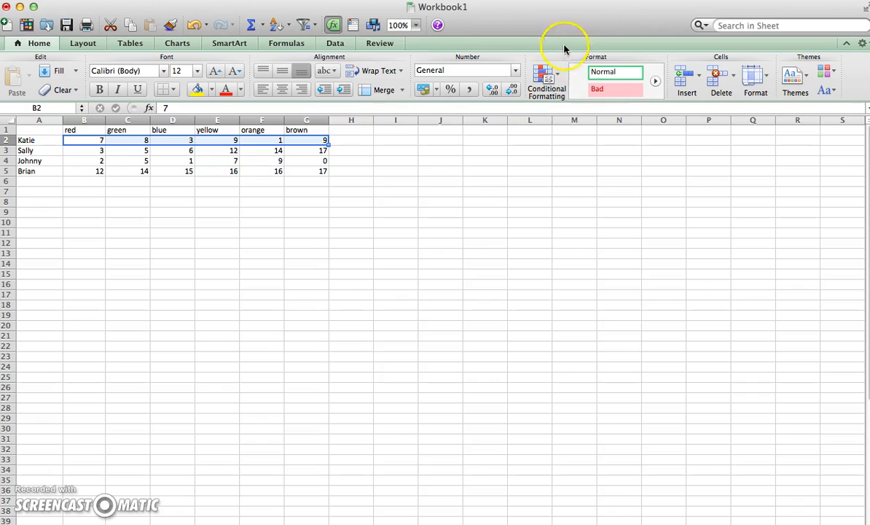
click(264, 25)
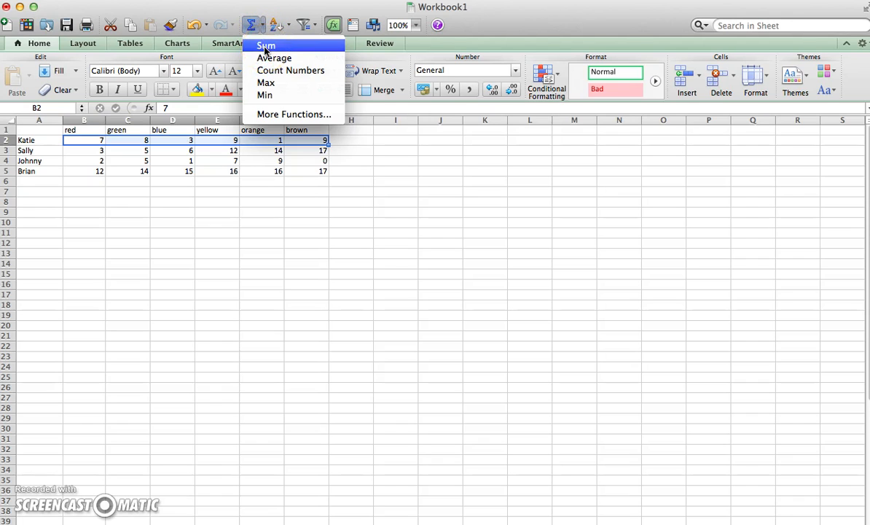
click(265, 48)
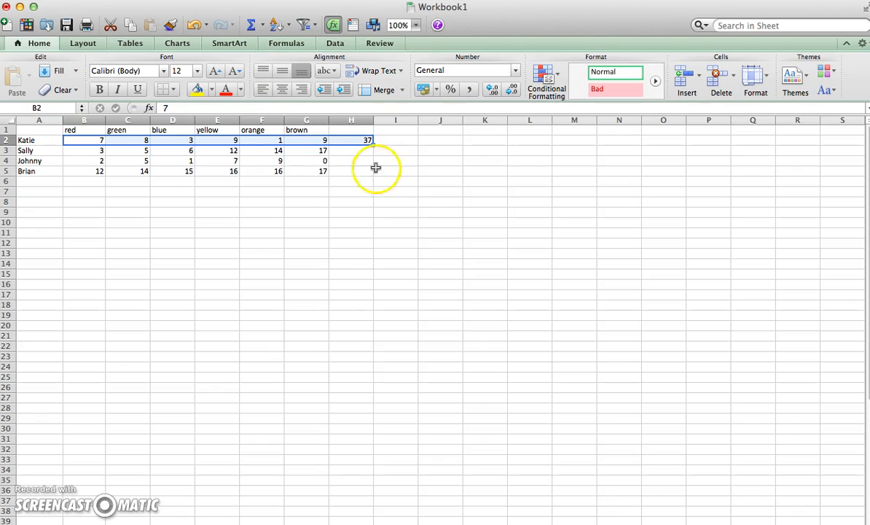
Add an AutoSum total of cells B3 to G3 in cell H3.
click(74, 153)
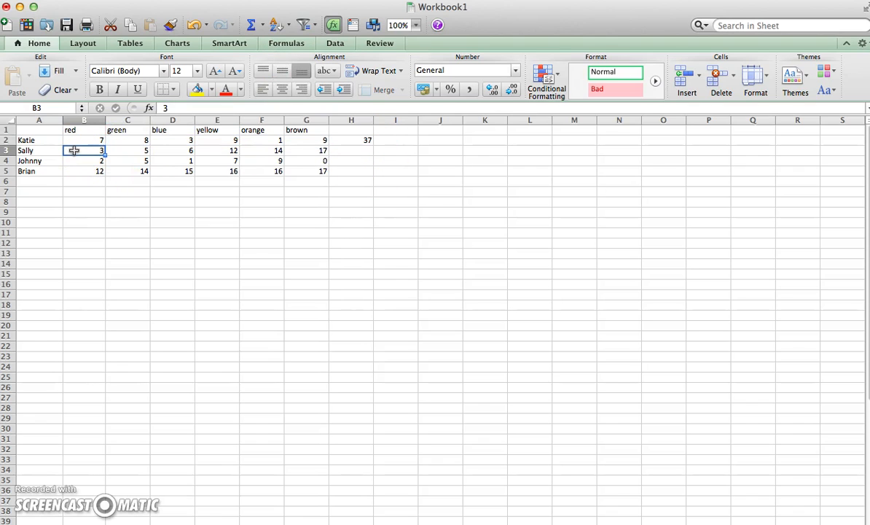
drag(95, 151, 301, 147)
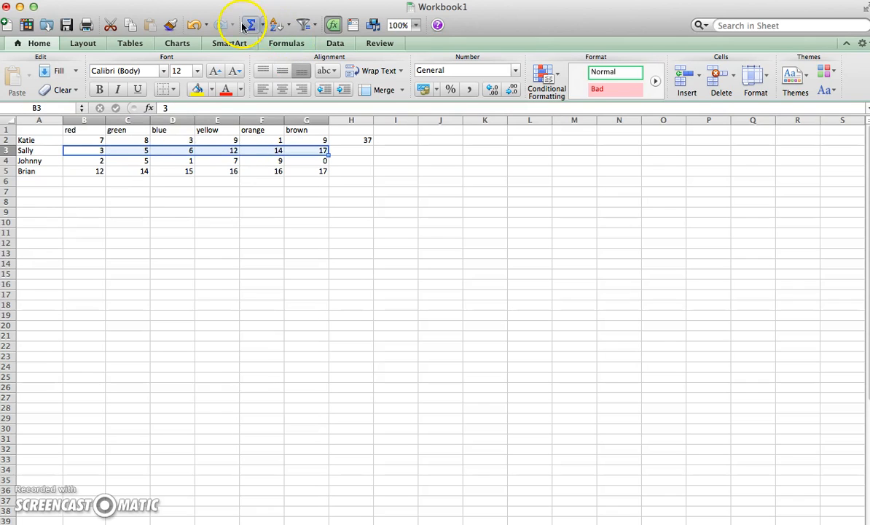
click(254, 25)
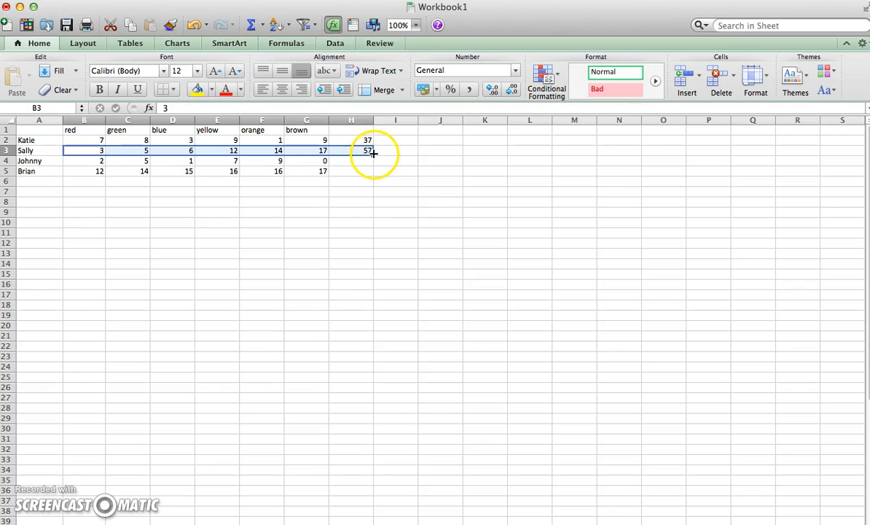
Sum the row 4 values in B4 to G4 into cell H4.
click(66, 161)
drag(78, 165, 306, 160)
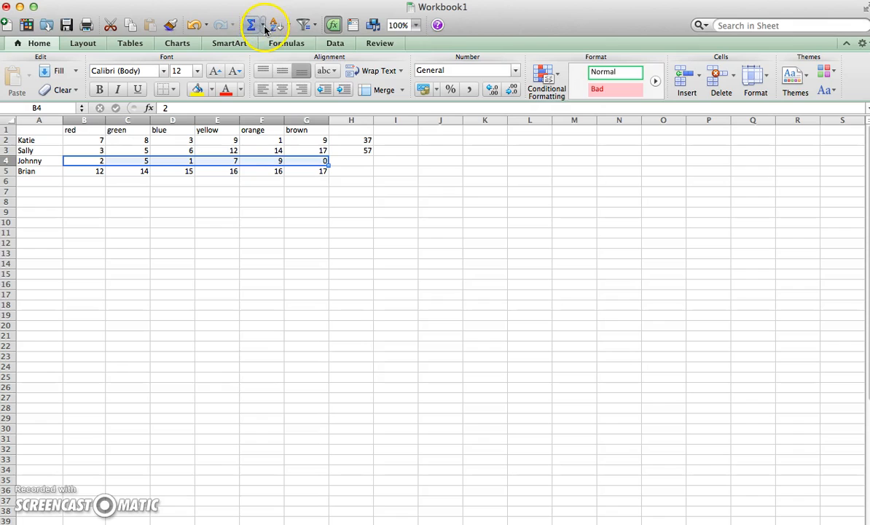
click(261, 26)
click(263, 46)
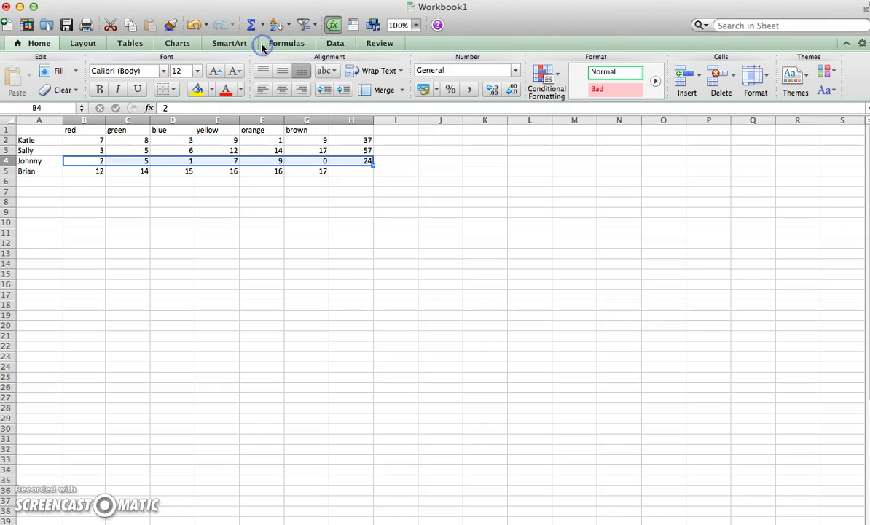
Sum the row 5 values in B5 to G5 into cell H5.
click(84, 173)
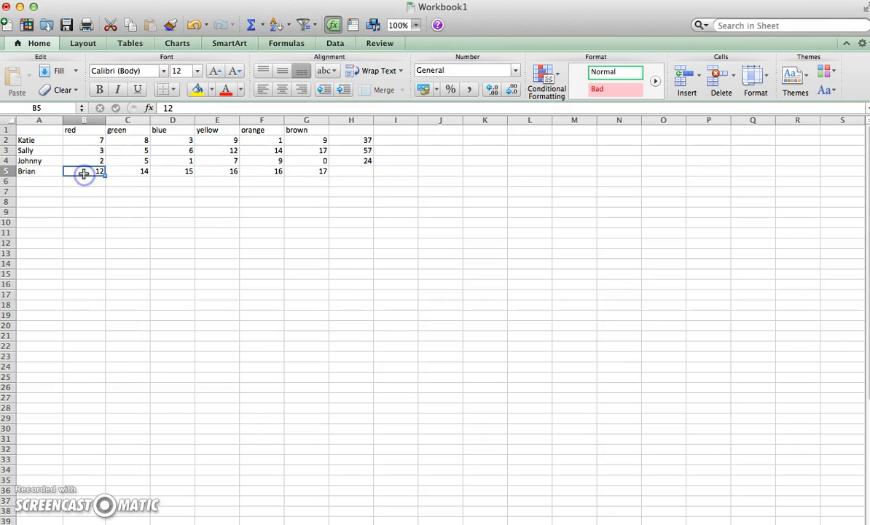
drag(84, 173, 318, 174)
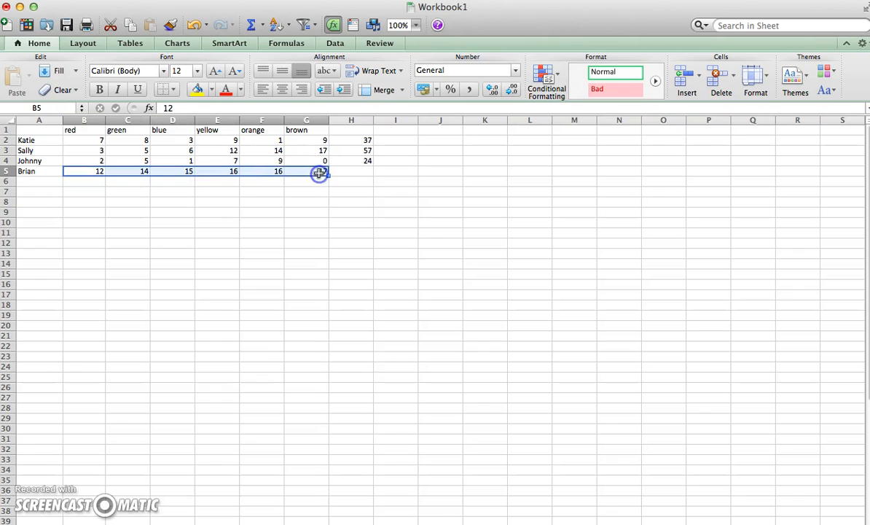
click(265, 27)
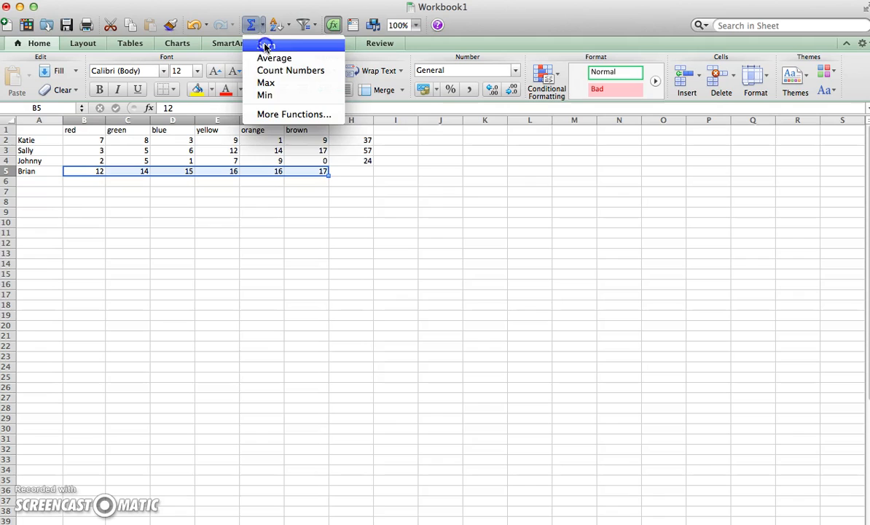
click(265, 46)
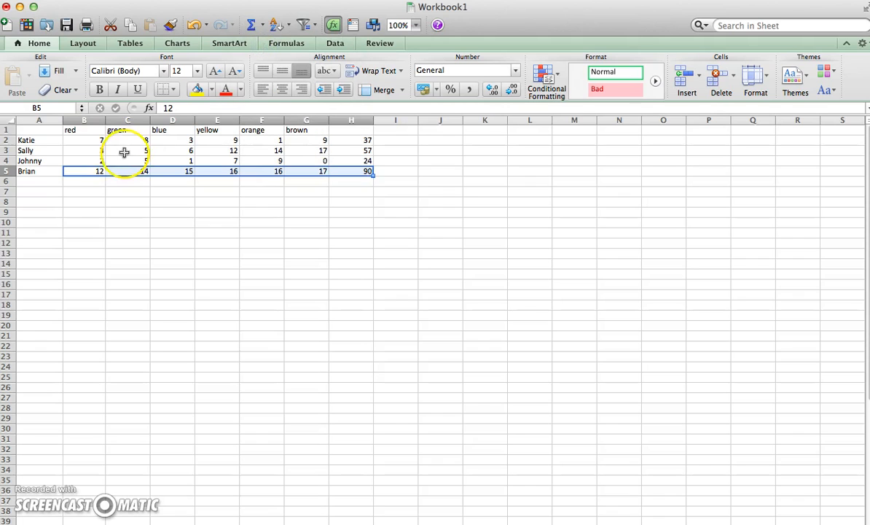
Sum the red values in B2 to B5 into B6 and the green values in C2 to C5 into C6.
drag(98, 139, 98, 170)
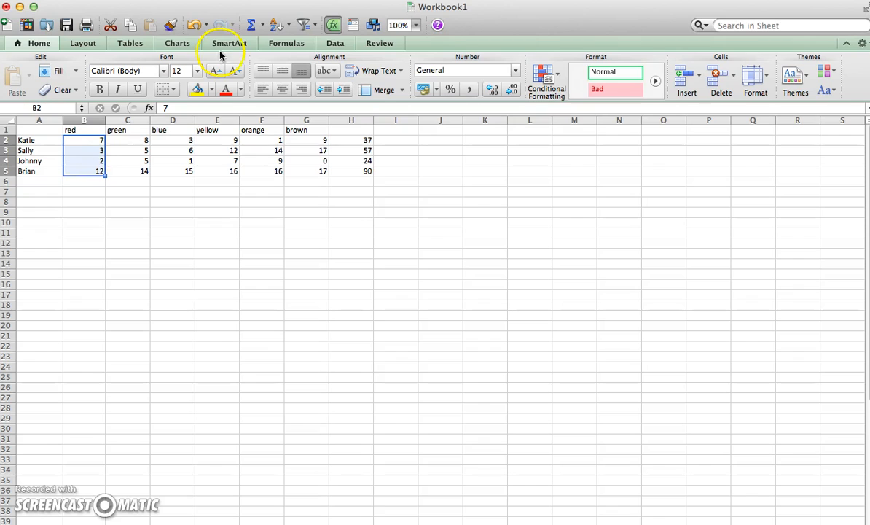
click(262, 26)
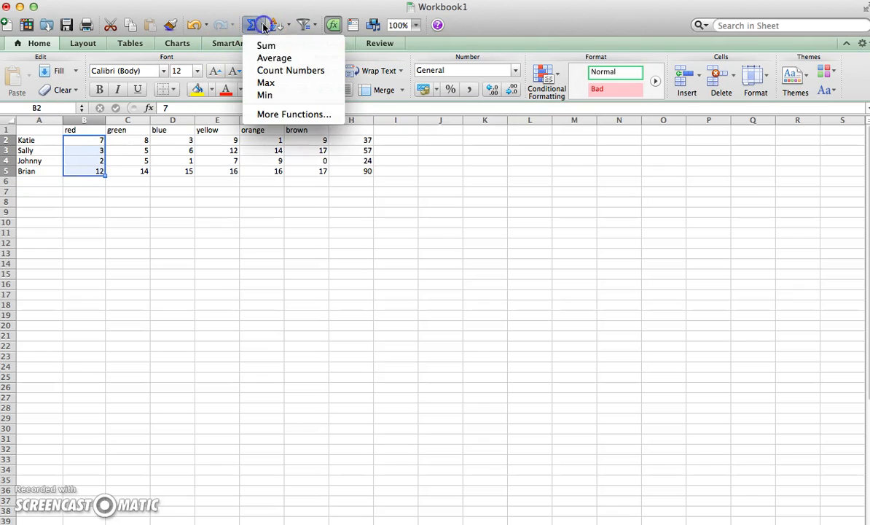
click(264, 46)
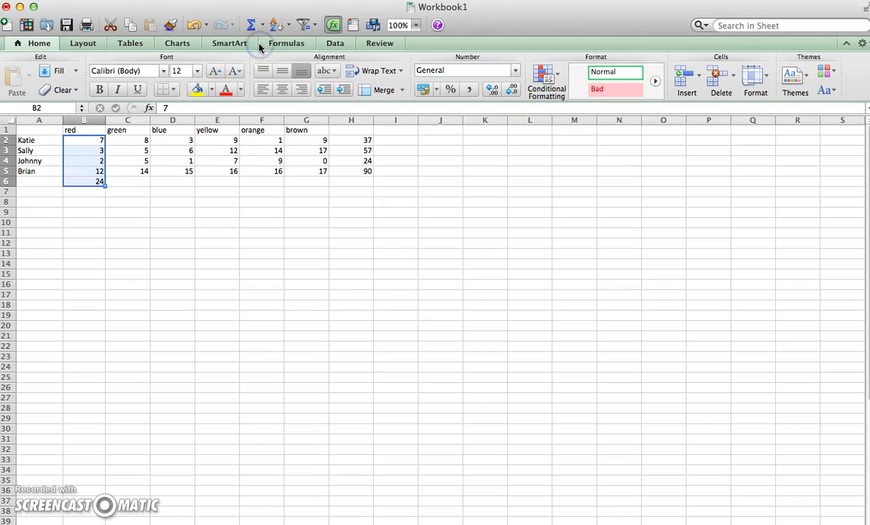
drag(145, 139, 146, 168)
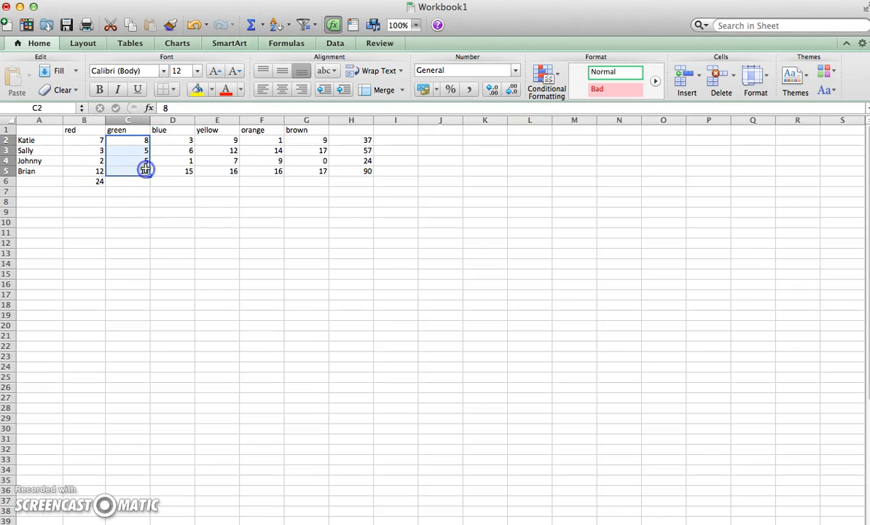
click(263, 29)
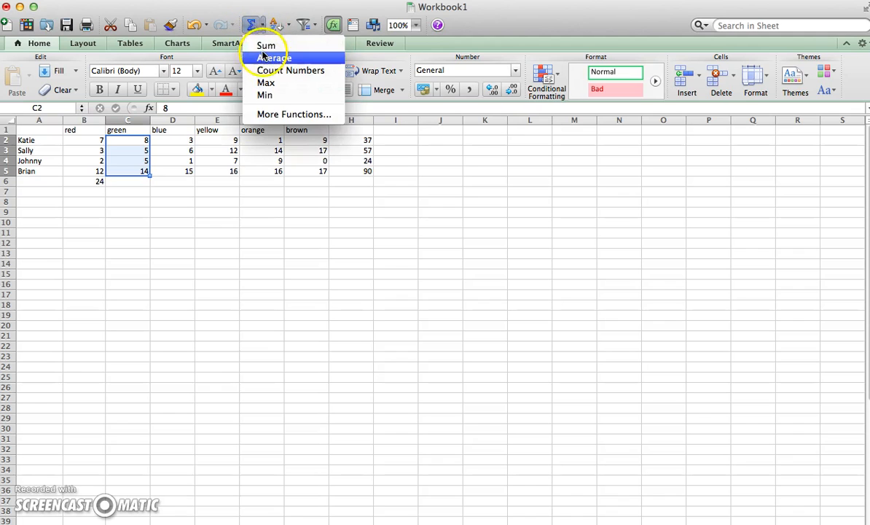
click(264, 46)
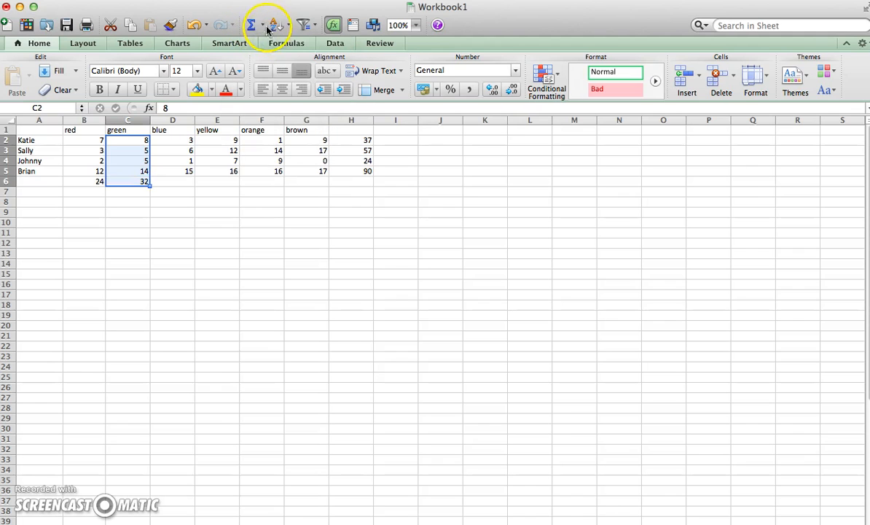
Total the blue values D2 to D5 in D6 and the yellow values E2 to E5 in E6 with the Sum function.
drag(188, 139, 188, 170)
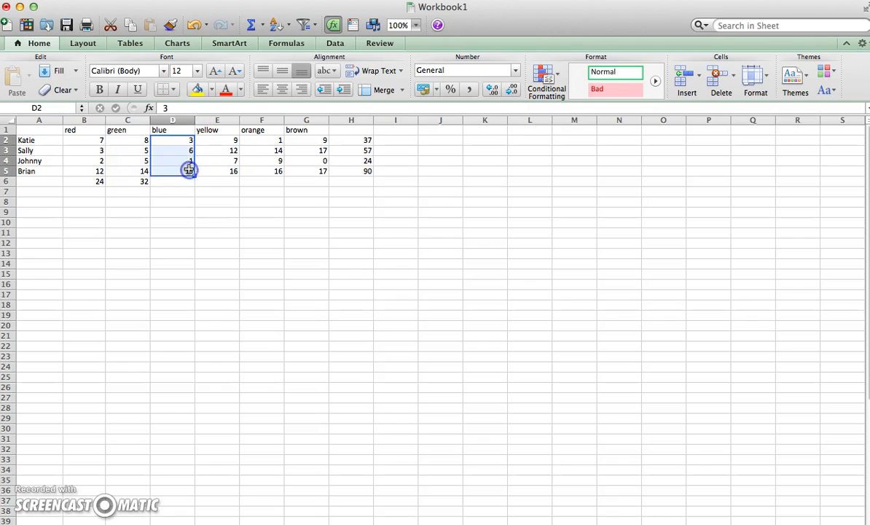
click(265, 27)
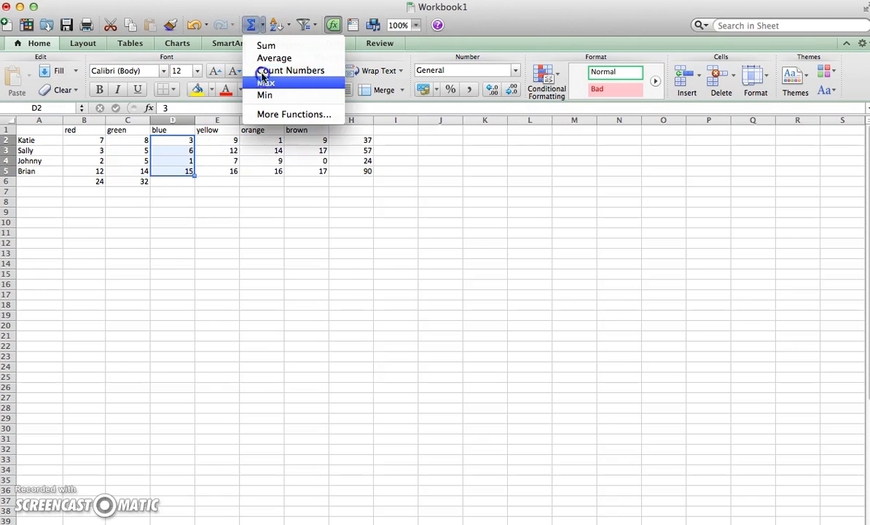
click(261, 45)
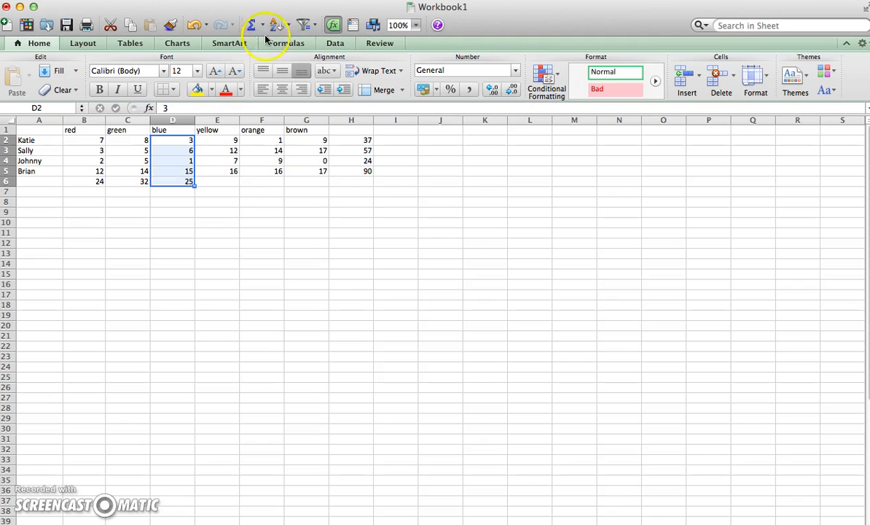
click(265, 28)
click(265, 29)
drag(233, 140, 232, 171)
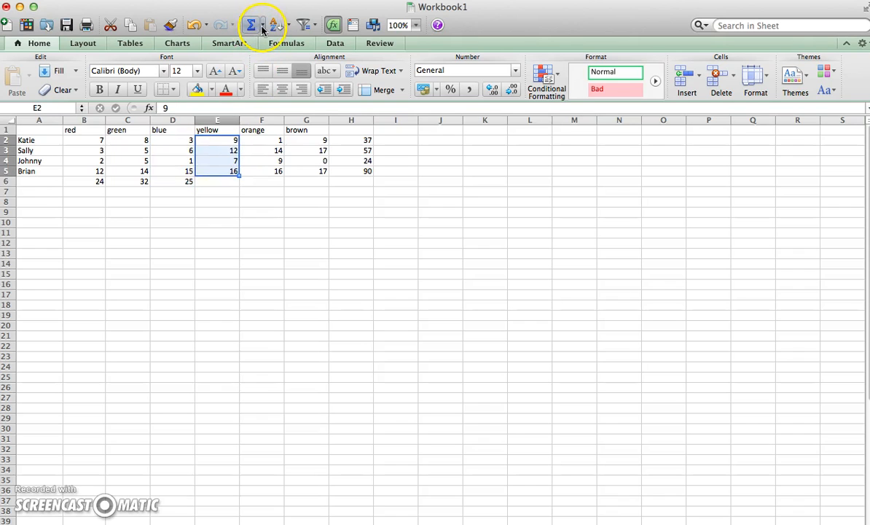
click(260, 27)
click(264, 45)
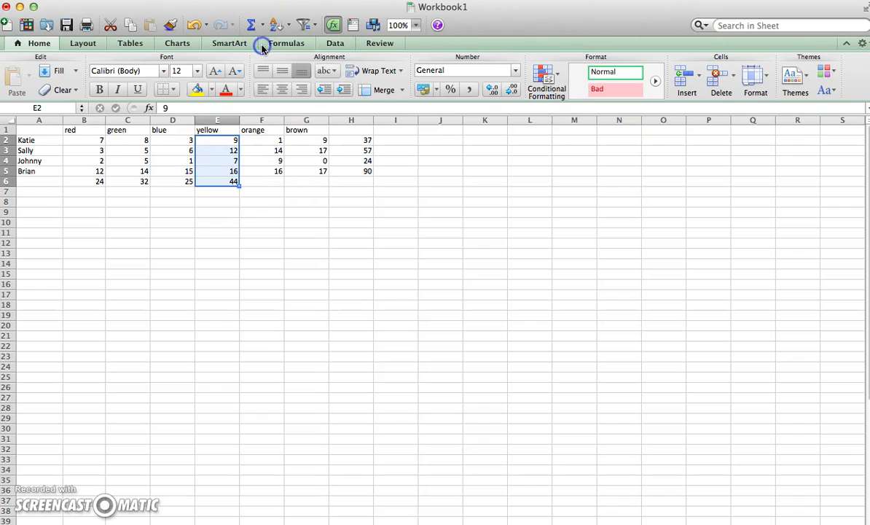
Add sums of the orange values F2 to F5 in F6 and the brown values G2 to G5 in G6.
click(281, 140)
drag(281, 150, 280, 172)
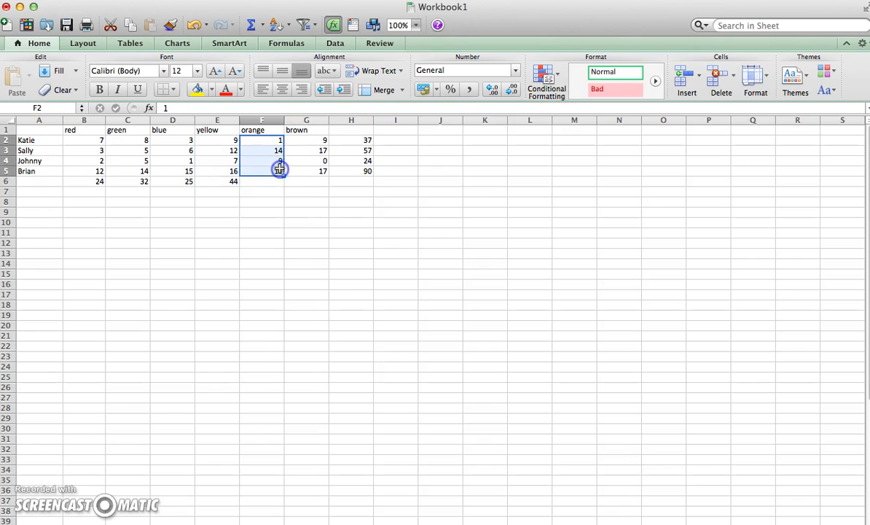
click(260, 28)
click(259, 43)
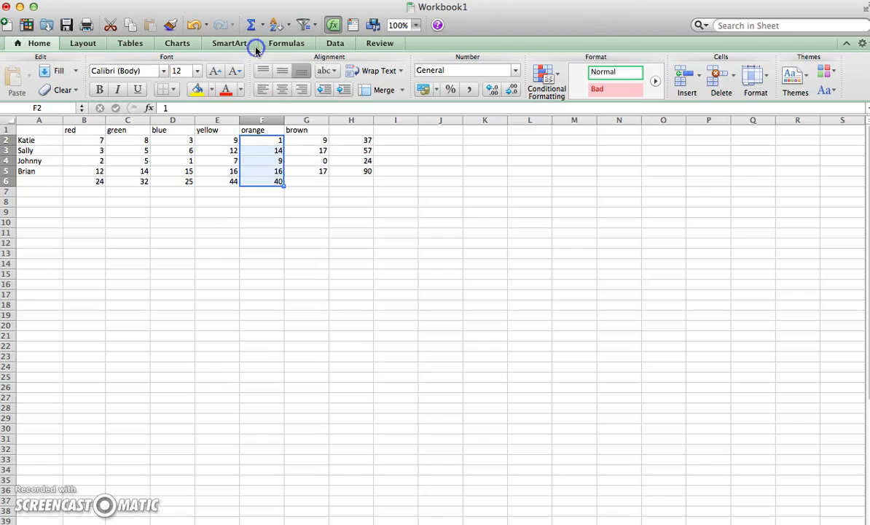
drag(323, 138, 322, 168)
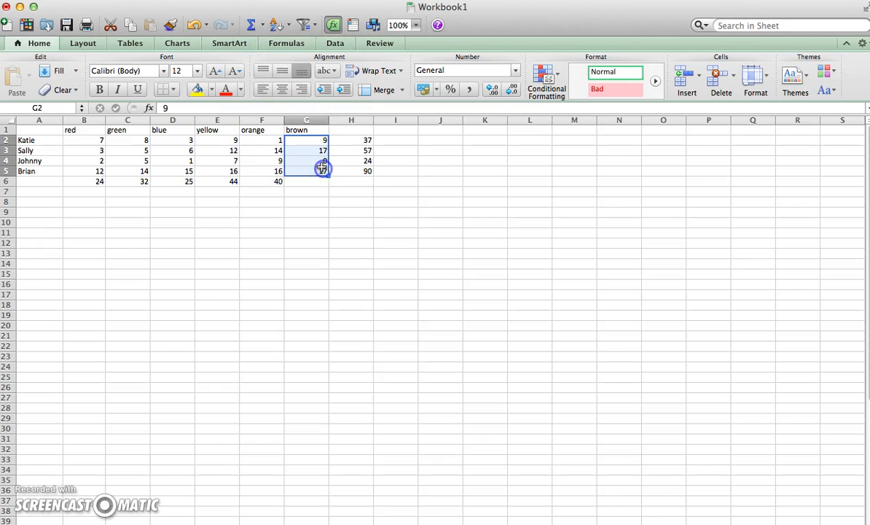
click(264, 28)
click(262, 41)
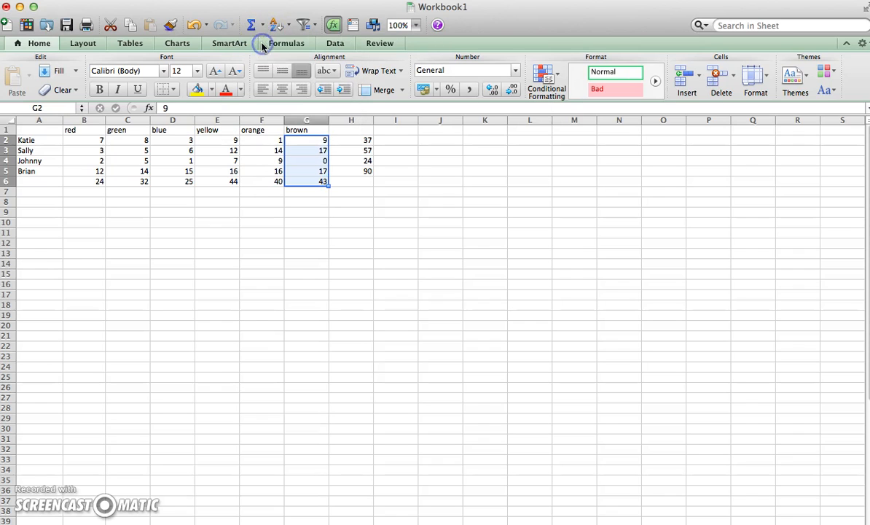
click(371, 205)
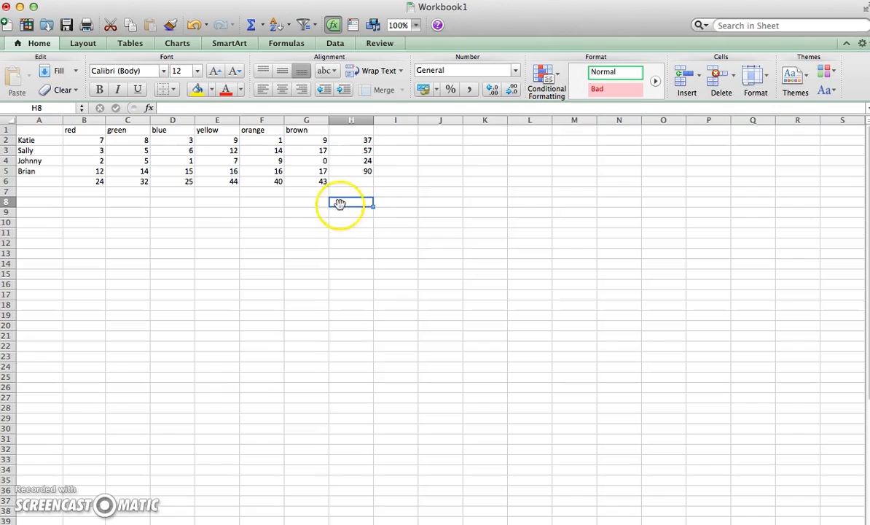
Calculate the average of each color column from the values in B2 to G5, placing the results in row 7.
drag(71, 140, 320, 170)
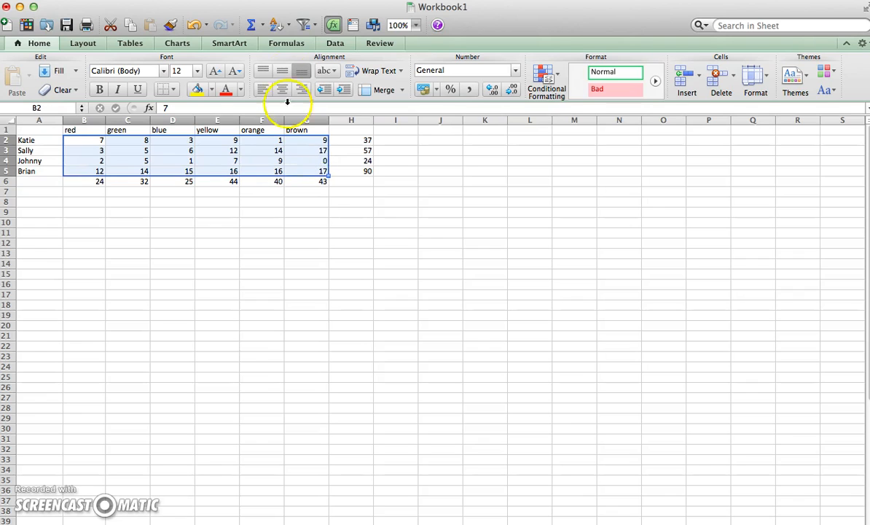
click(266, 27)
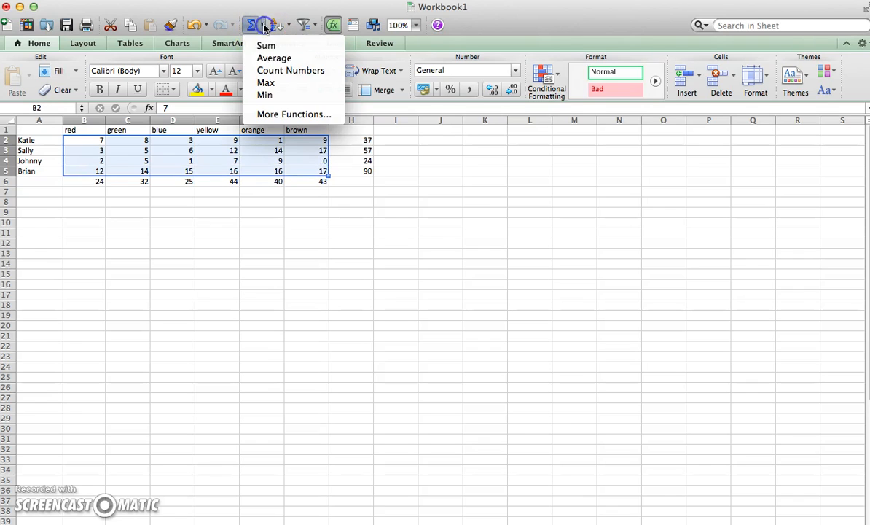
click(274, 58)
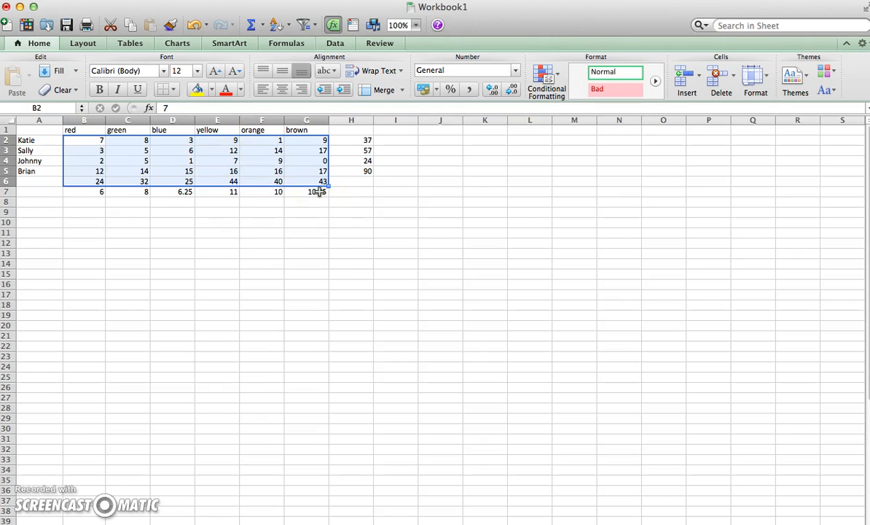
Add each column's minimum for B2 to G5 in row 8 and each column's maximum for B2 to G6 in row 9.
click(71, 139)
drag(72, 140, 321, 167)
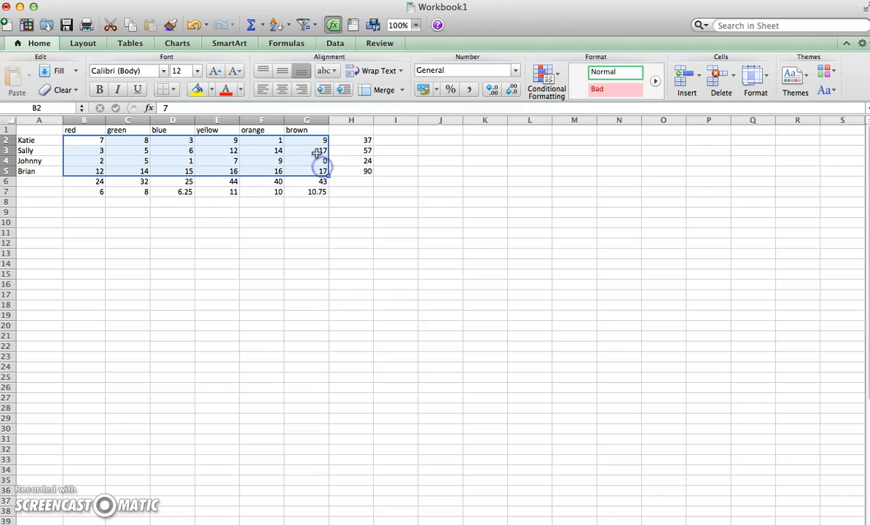
click(263, 25)
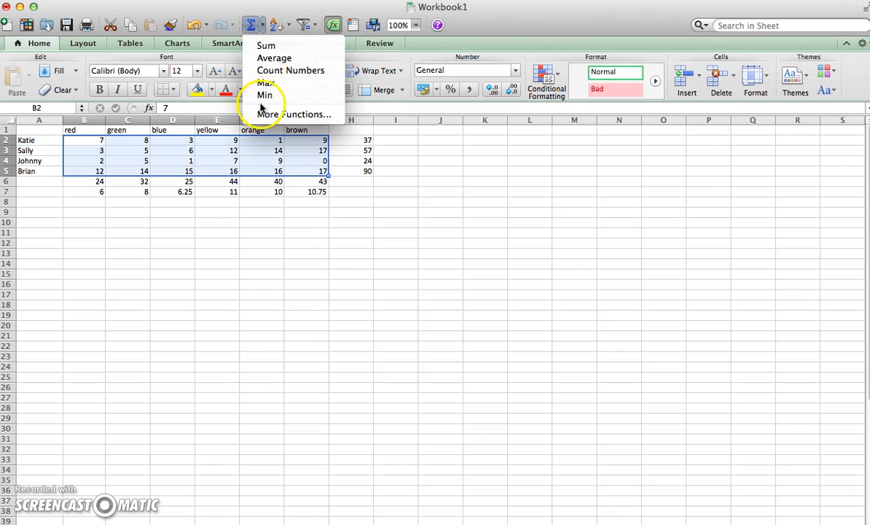
click(262, 95)
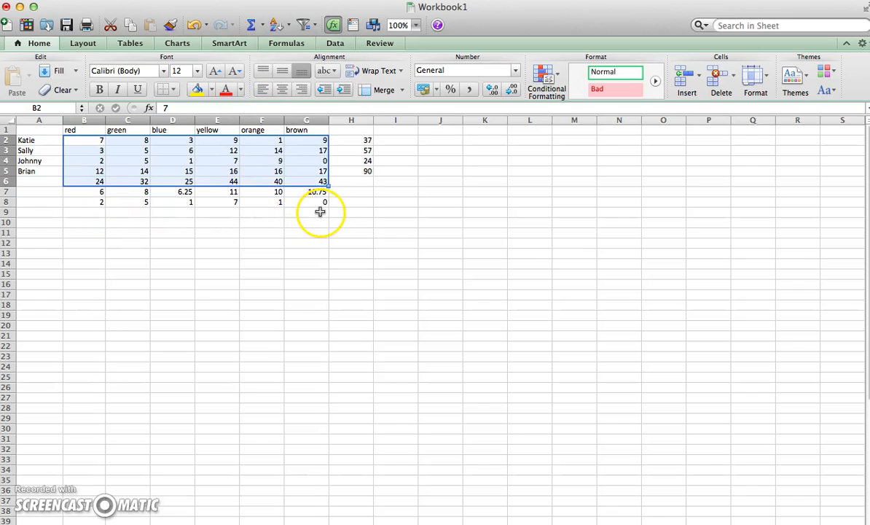
click(261, 25)
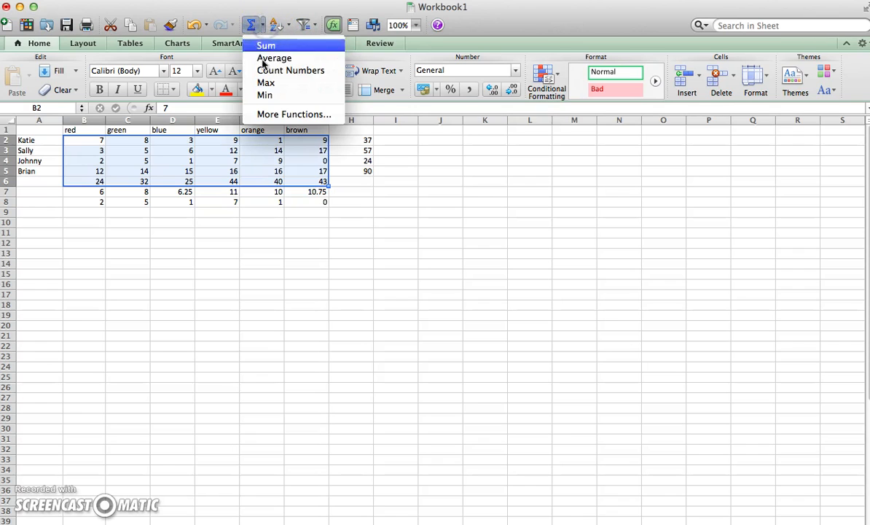
click(265, 83)
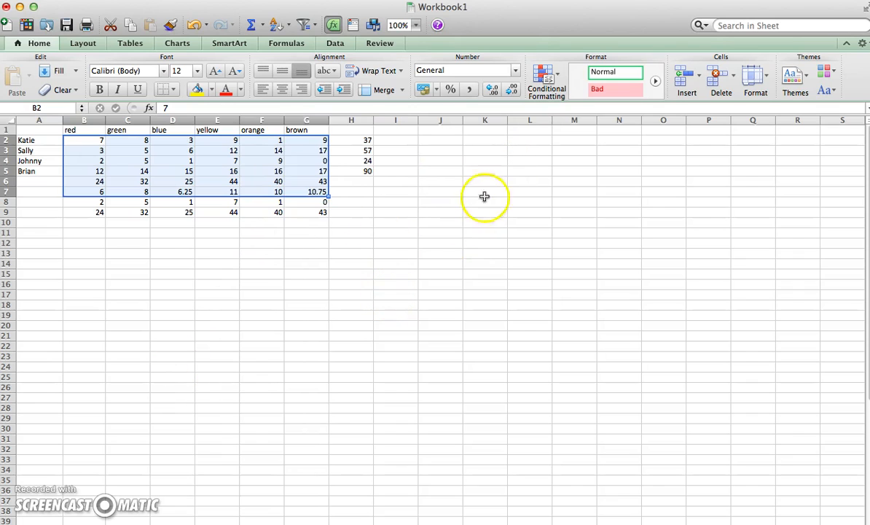
Apply a conditional formatting color scale to cells B2 to G7, running from green for low values through yellow to red for high values.
click(557, 75)
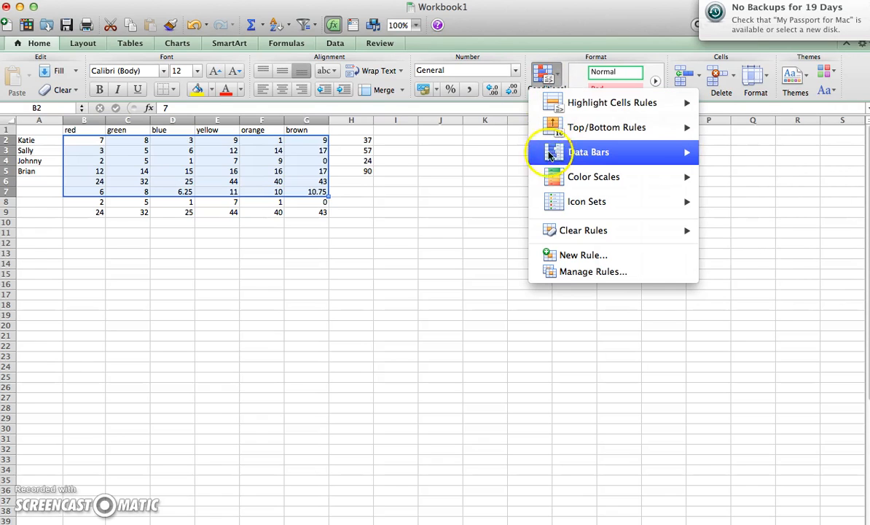
mouse_move(548, 159)
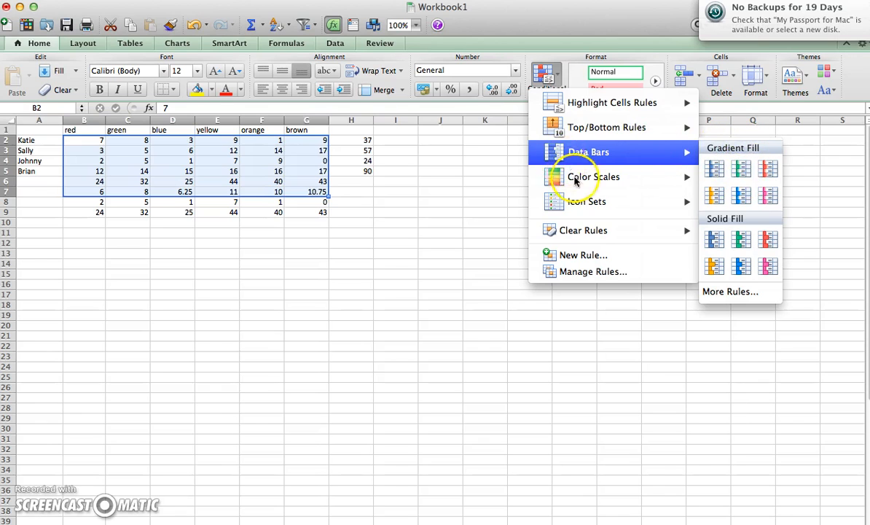
mouse_move(628, 173)
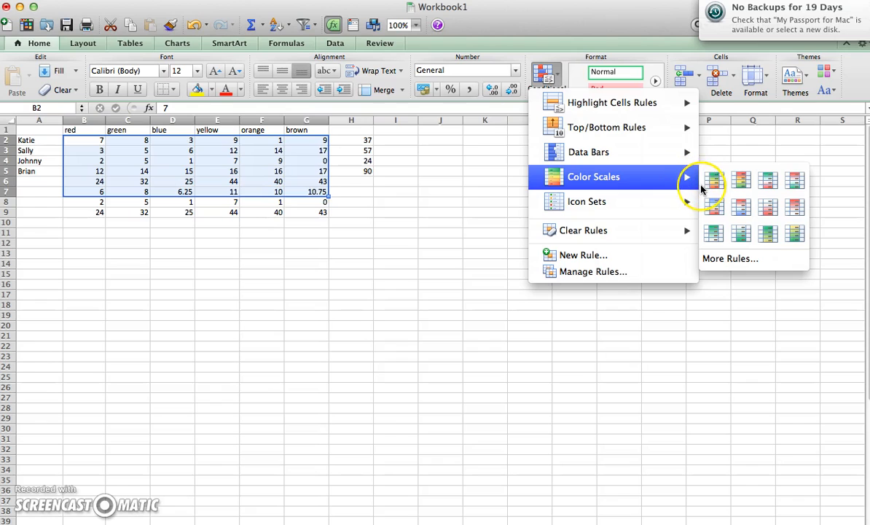
click(745, 188)
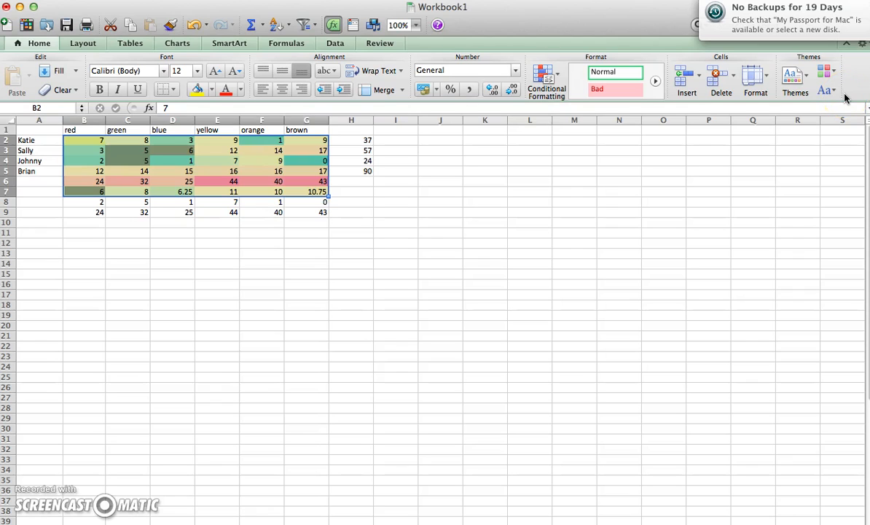
Insert a 3-D Pie chart of the selected cells B2 to G7 and move it below the table, starting around row 14.
click(177, 44)
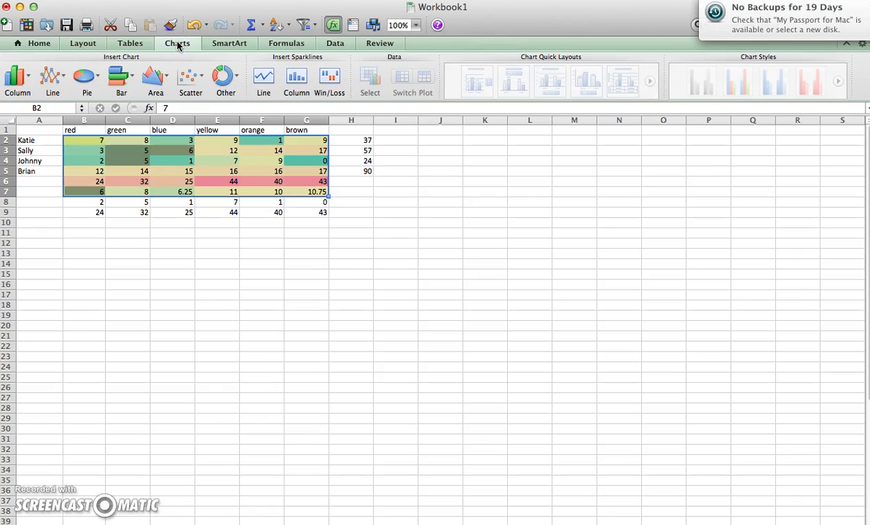
click(86, 76)
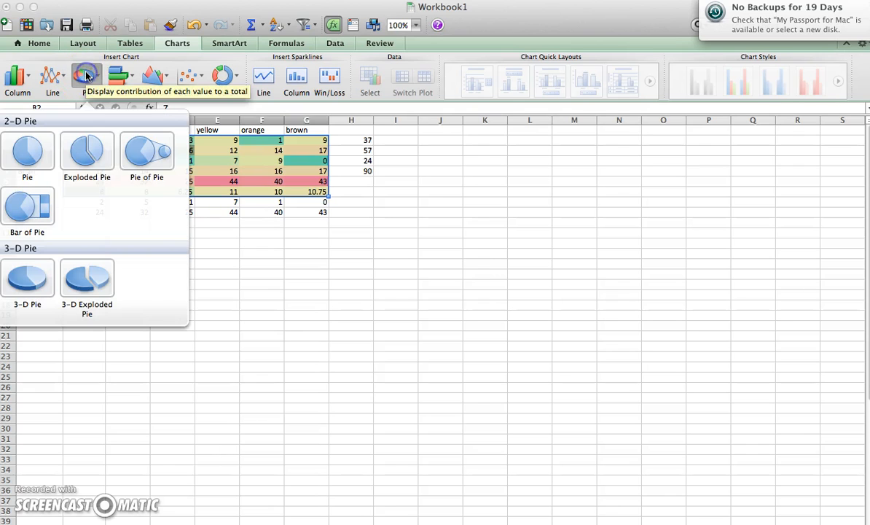
click(30, 279)
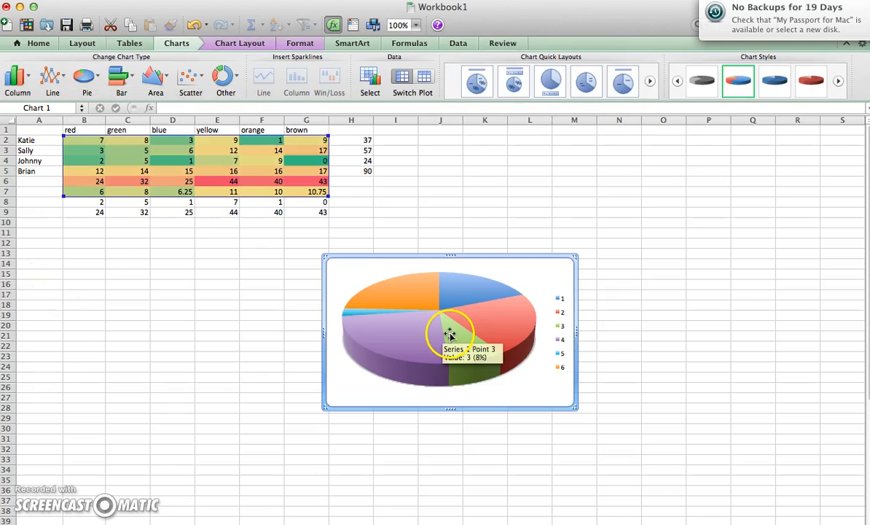
drag(480, 262, 190, 273)
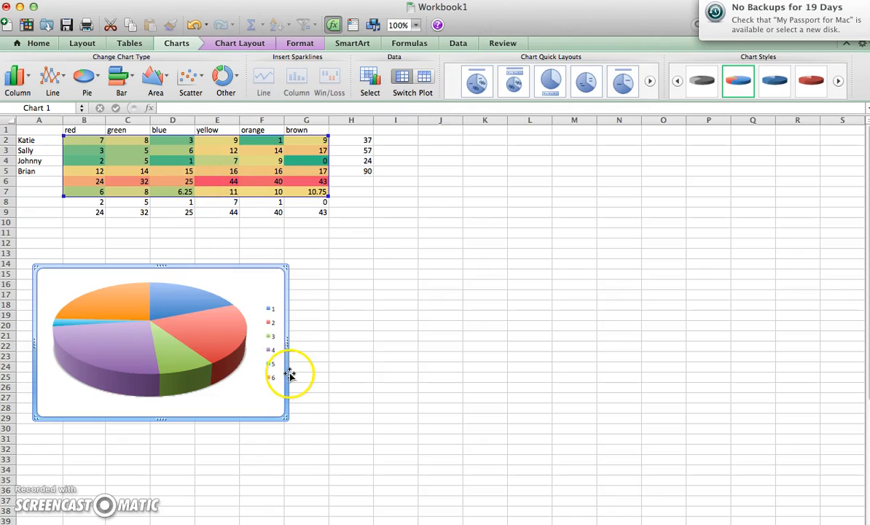
Change the 3-D pie chart below the data to a Filled Radar chart.
click(175, 44)
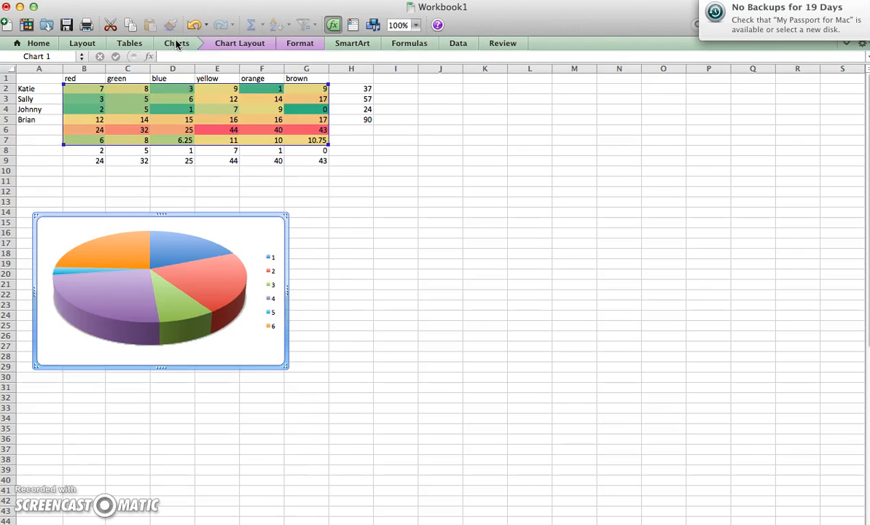
click(175, 44)
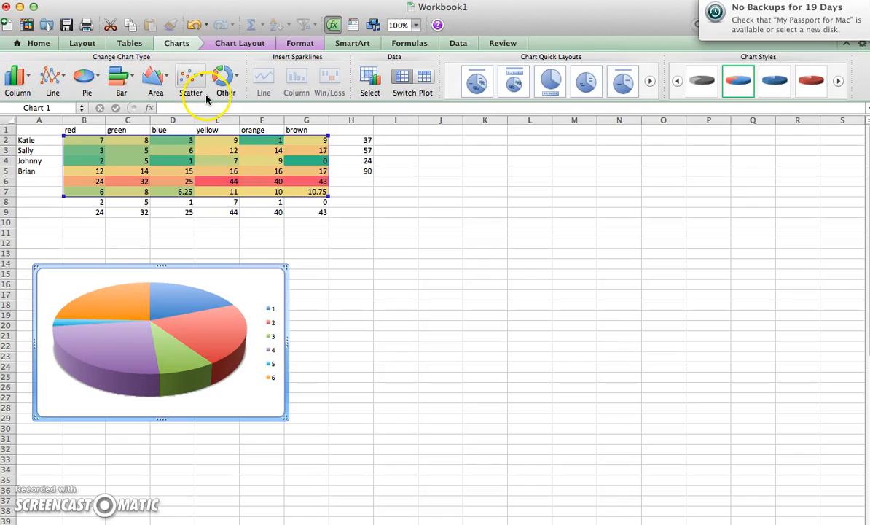
click(238, 75)
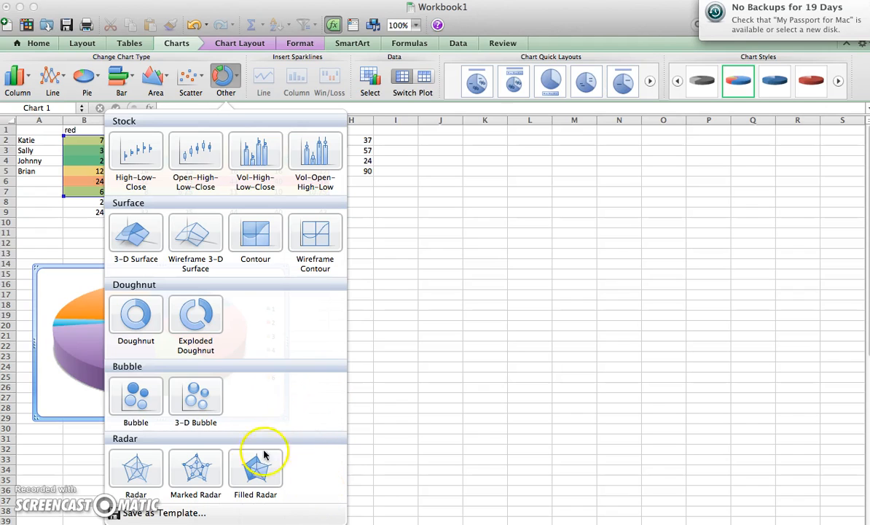
click(258, 474)
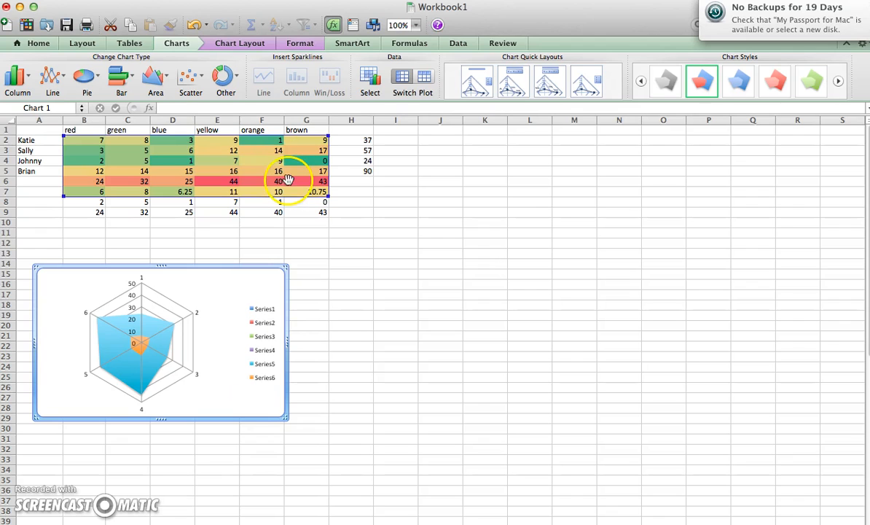
Insert a table in the light orange banded style at cell I17 and try to clear its header text.
click(393, 291)
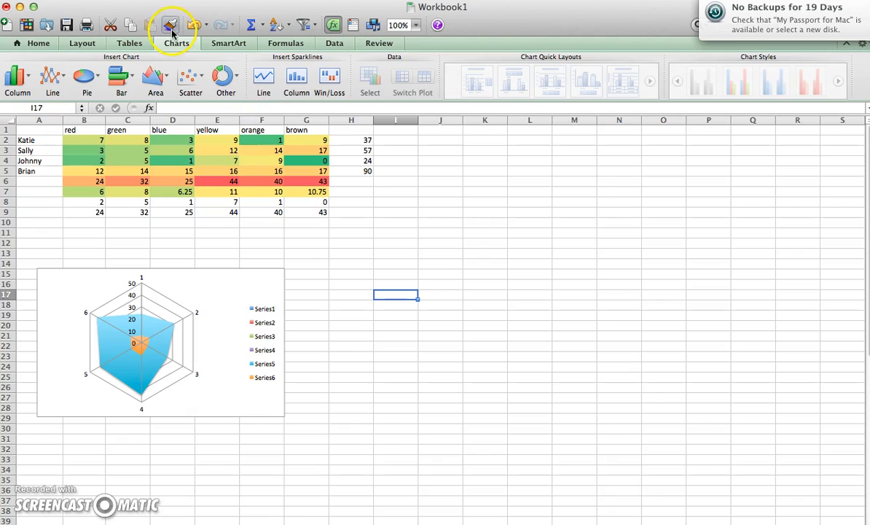
click(122, 44)
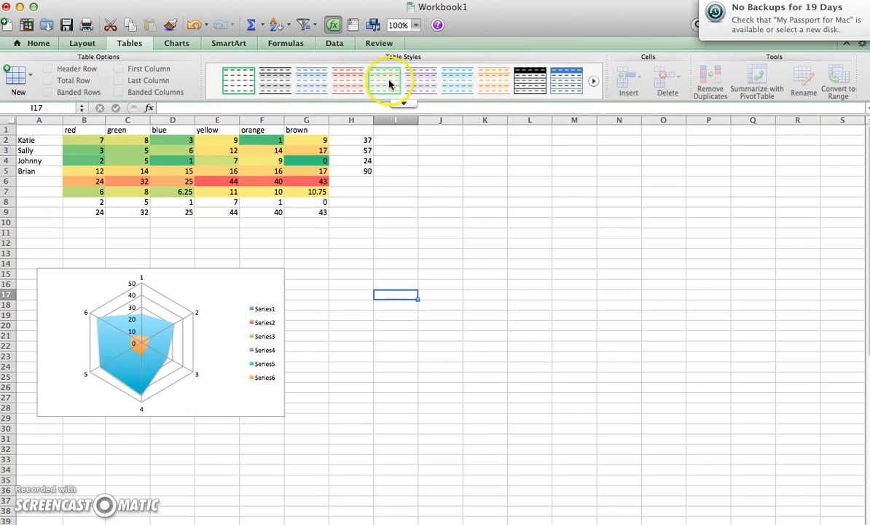
click(505, 83)
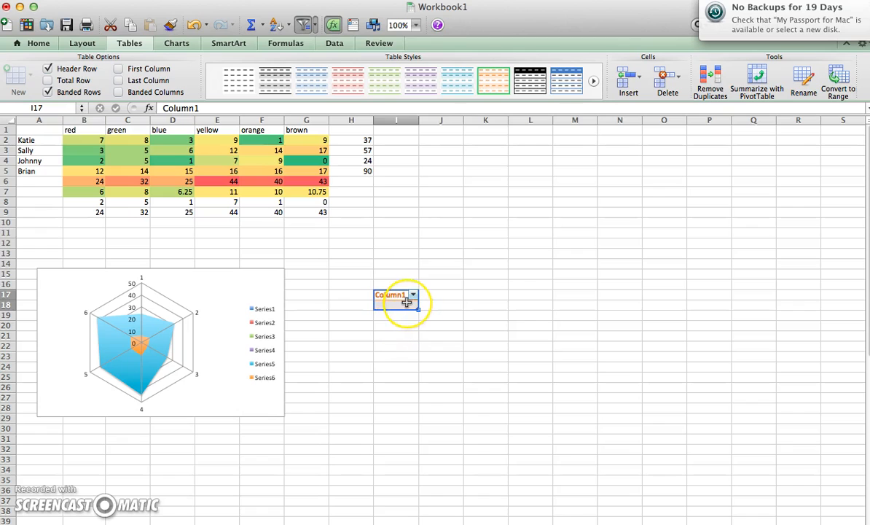
key(BackSpace)
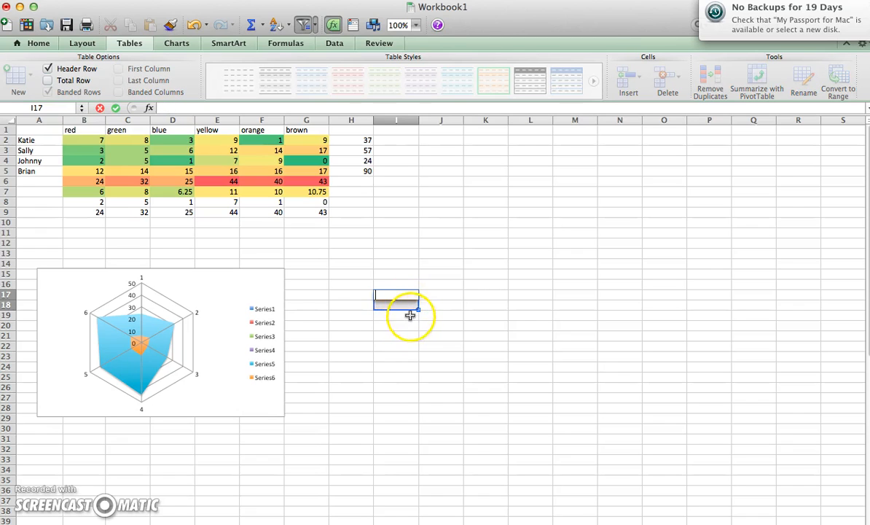
click(174, 45)
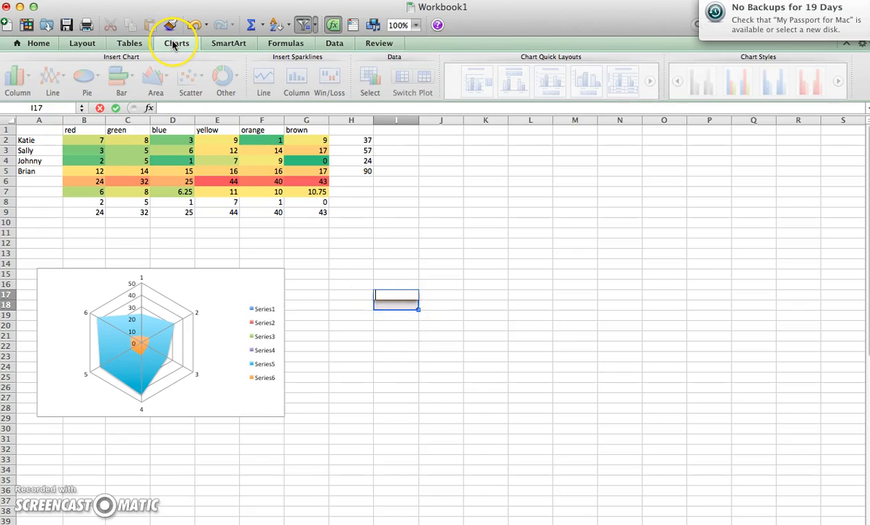
click(175, 161)
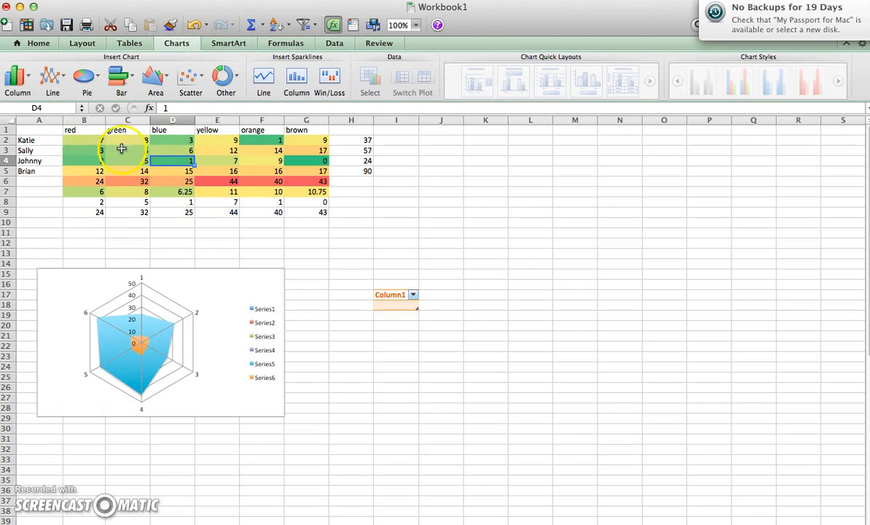
Insert a 2-D Clustered Bar chart of the row totals in H2 to H5.
click(442, 202)
drag(368, 139, 368, 170)
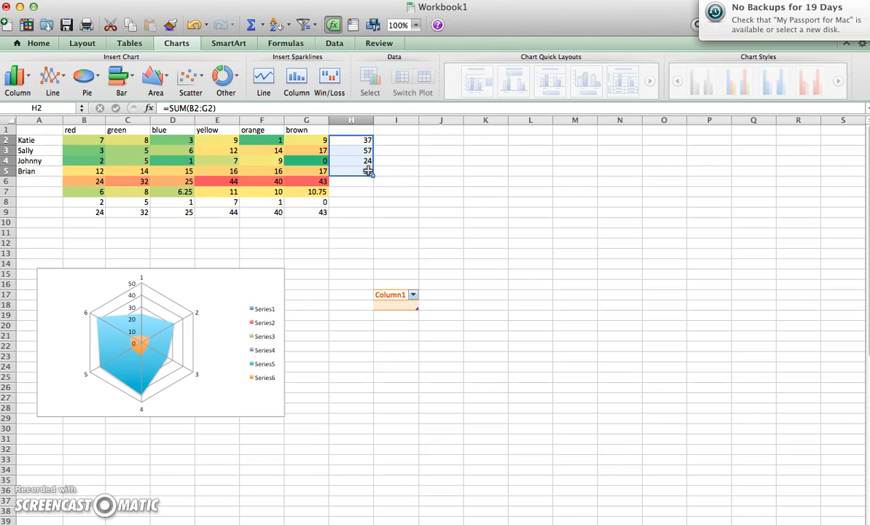
click(113, 77)
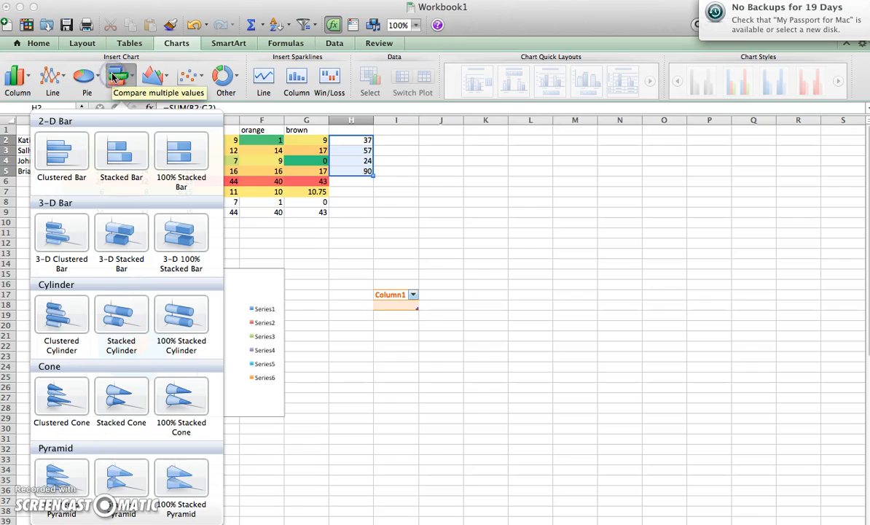
click(60, 150)
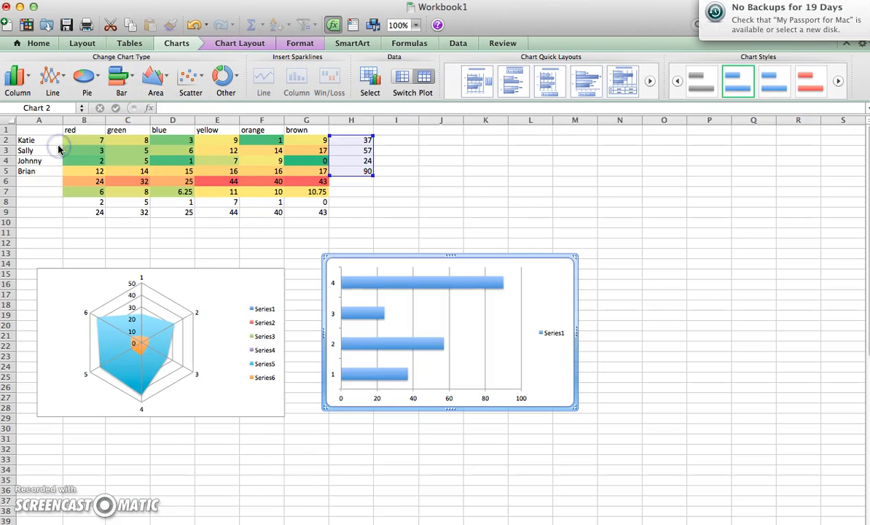
mouse_move(425, 350)
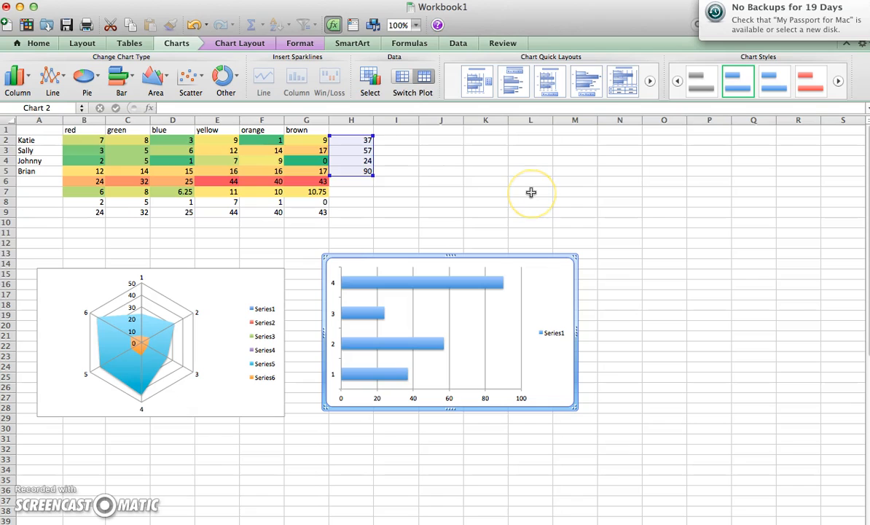
click(614, 139)
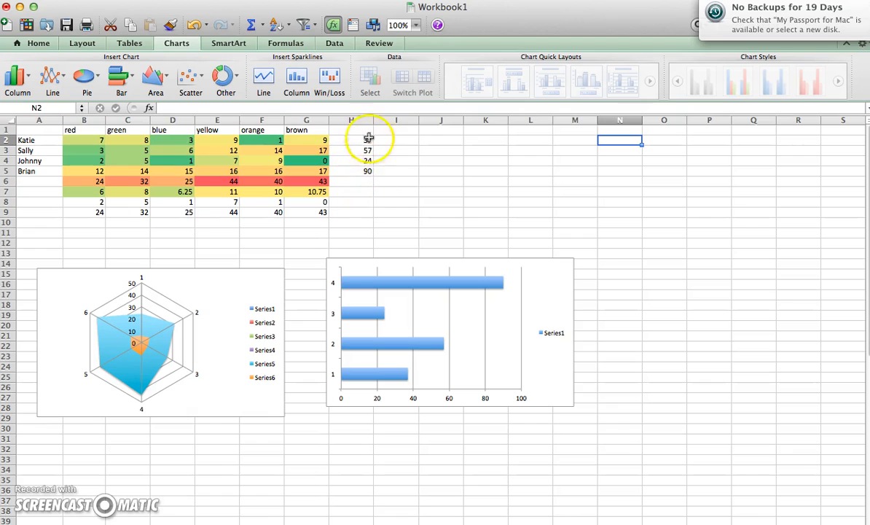
click(264, 27)
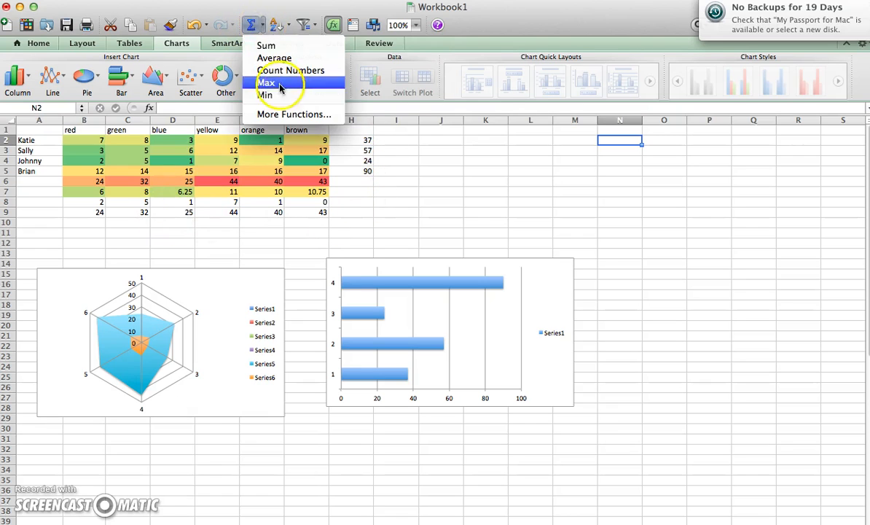
click(218, 75)
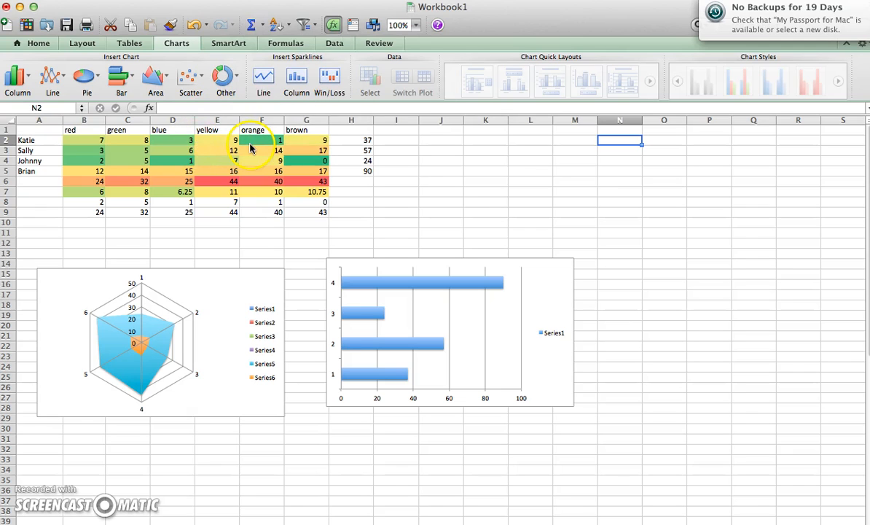